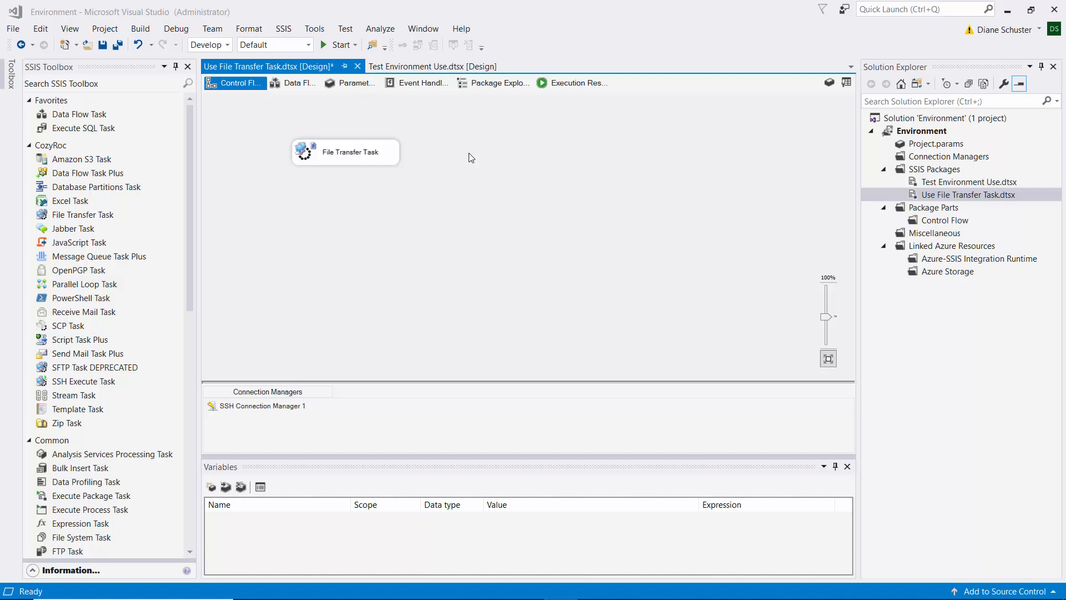
Review the package's NewDirectoryName parameter and the File Transfer Task's expanded settings, including its RemoteVariable
click(353, 86)
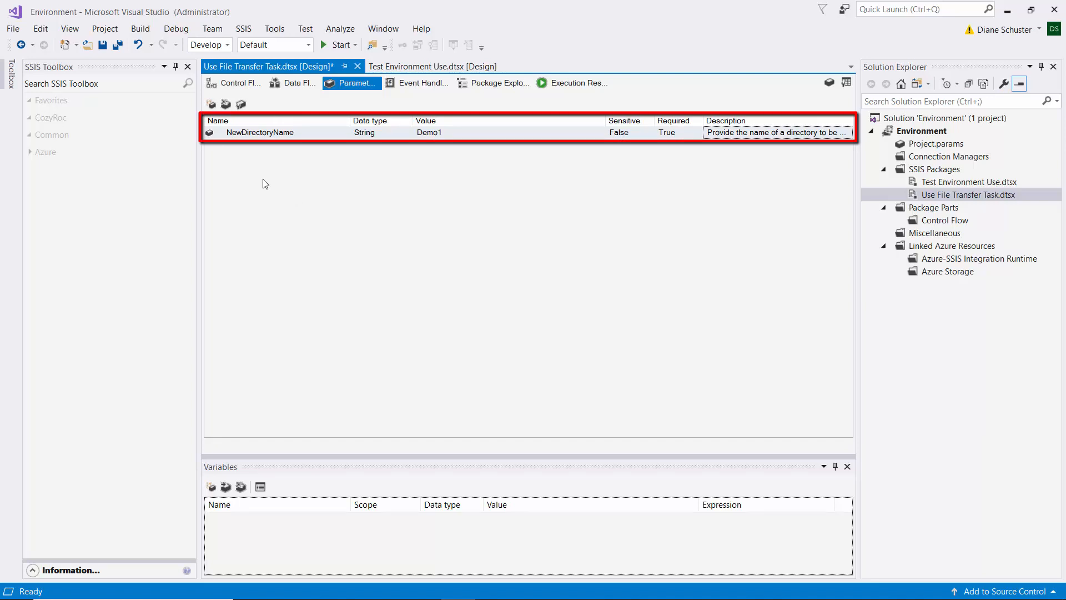
click(237, 84)
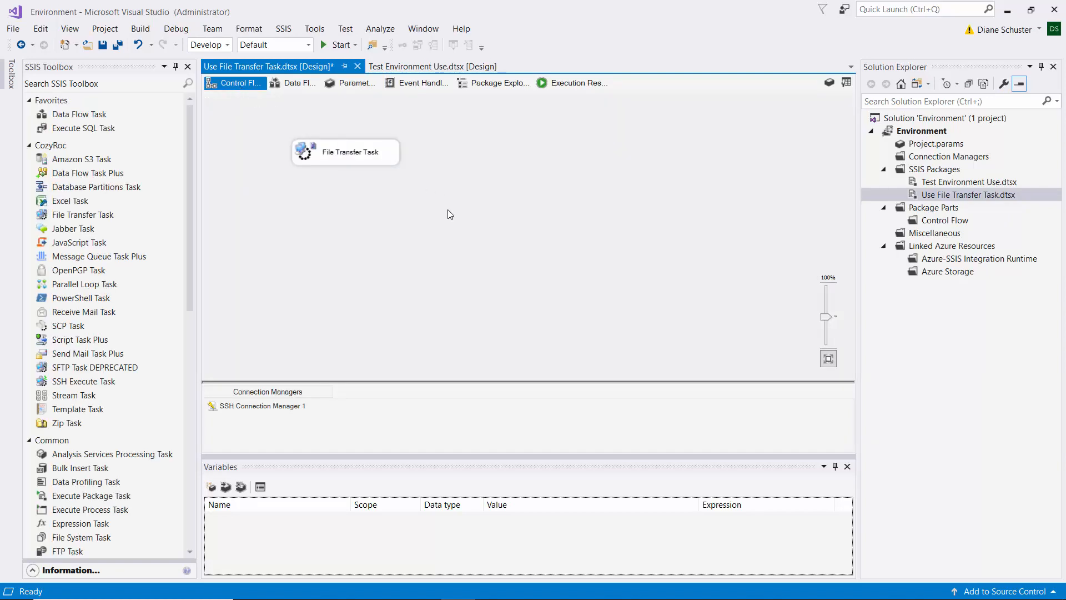
double_click(387, 153)
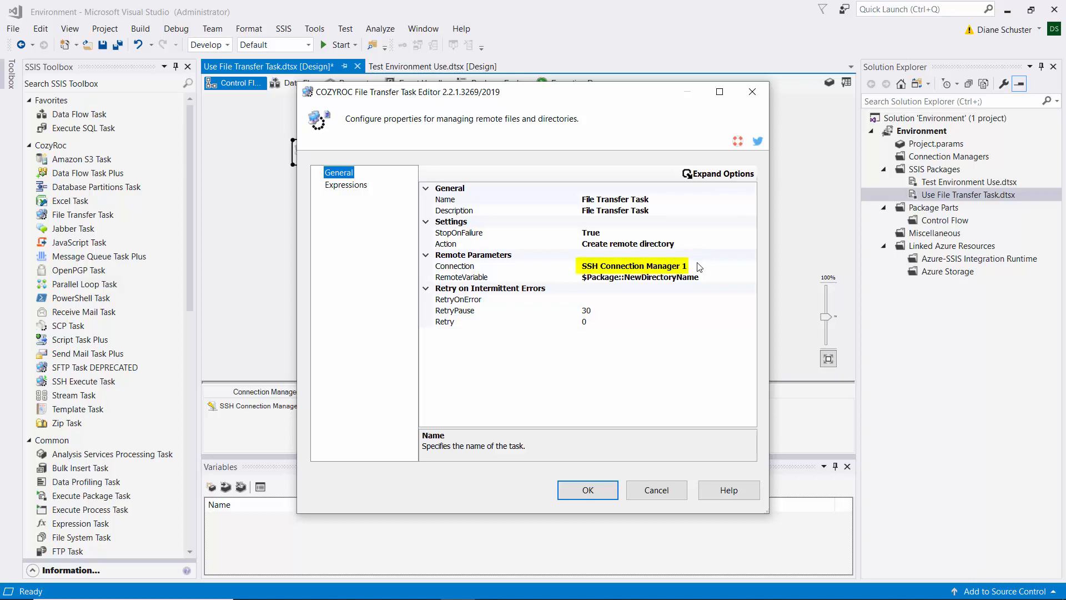
click(715, 175)
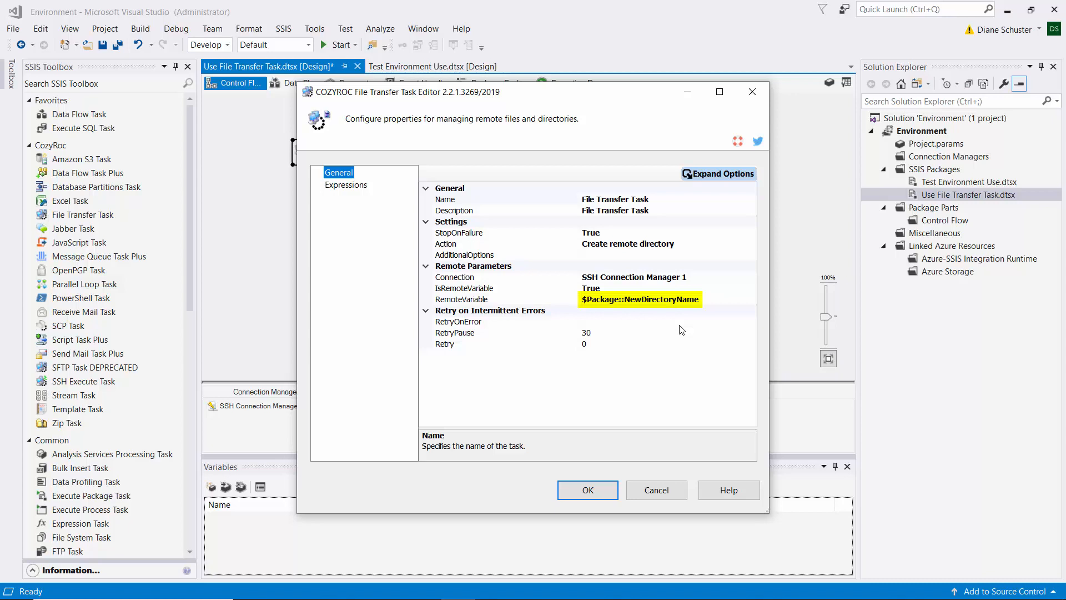
click(709, 300)
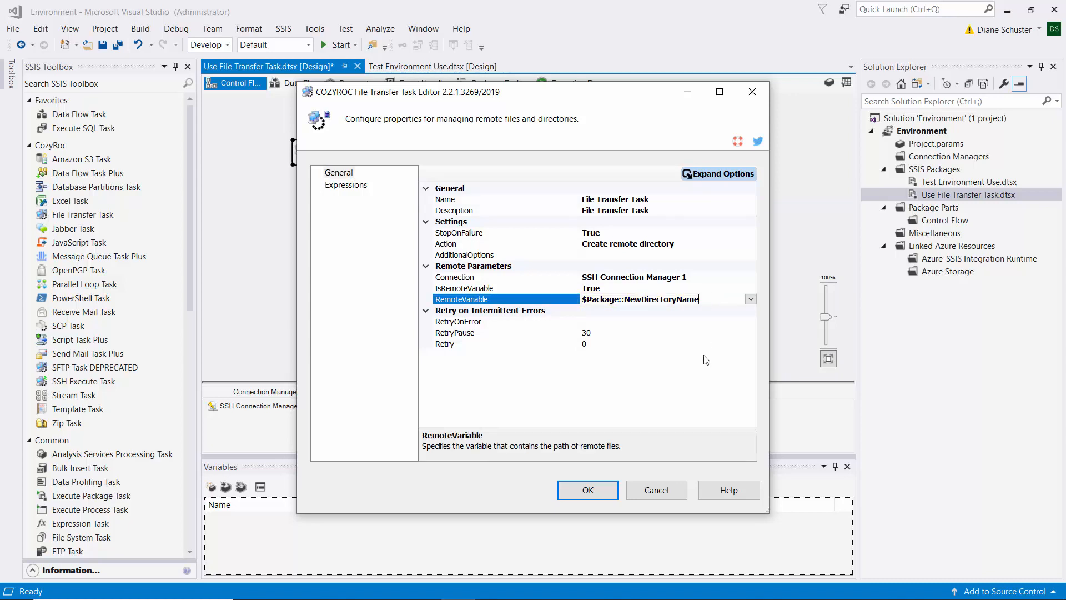
click(596, 498)
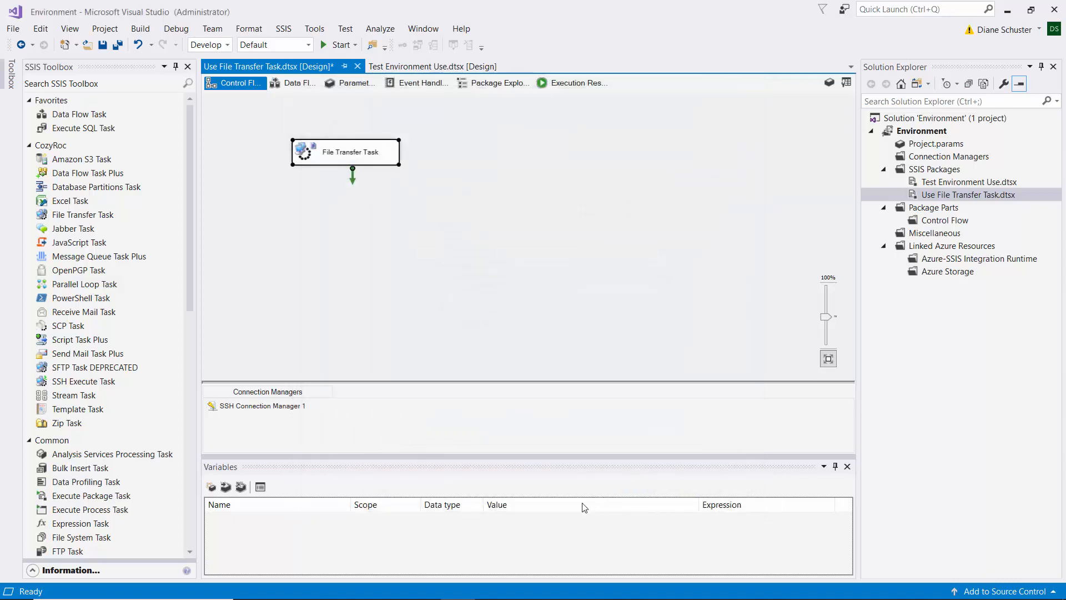
Switch to File Explorer and check the existing folders in SftpRoot, minimizing the window when done
mouse_move(509, 597)
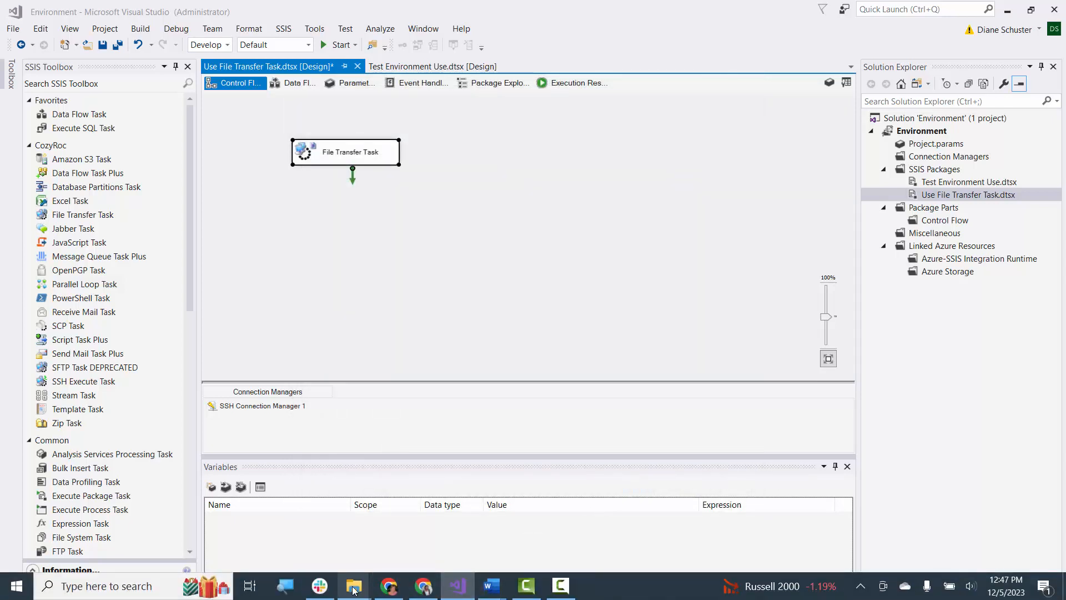
mouse_move(353, 590)
click(282, 532)
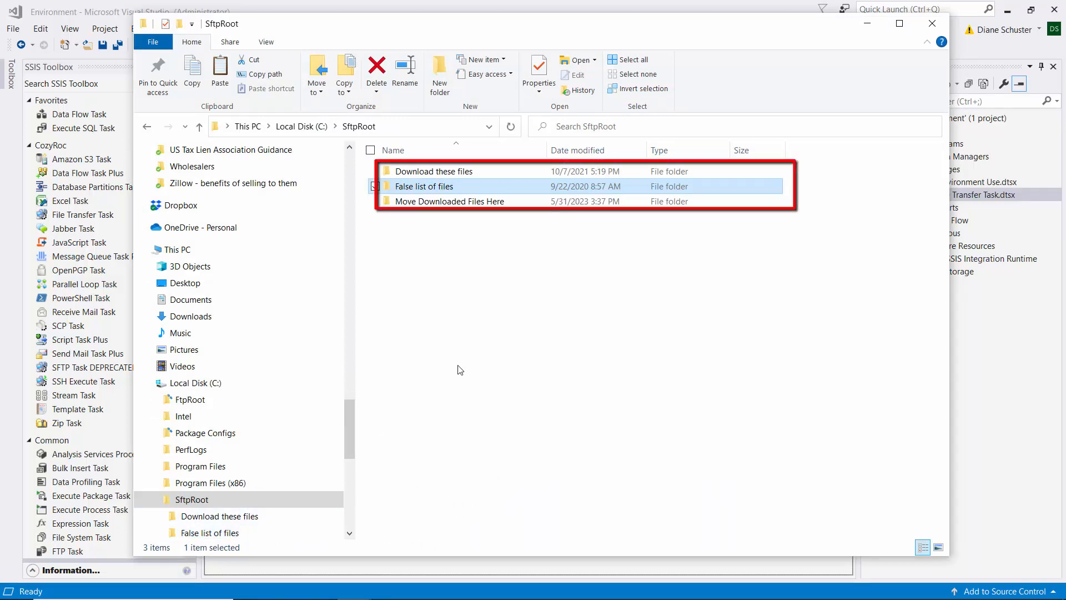
click(867, 25)
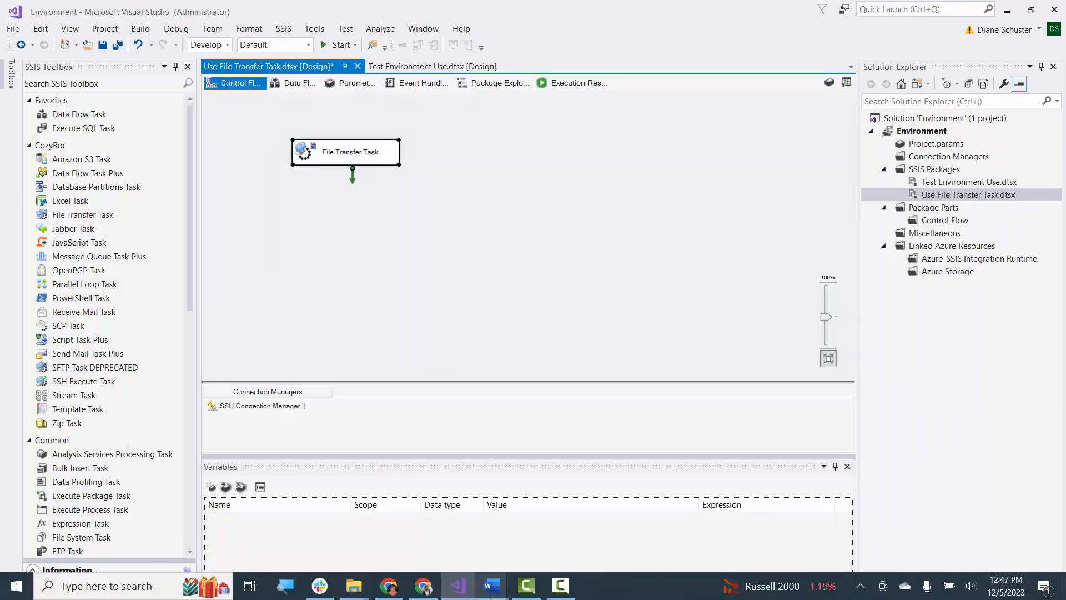
Switch to COZYROC Cloud in Chrome and start a new environment named DemoEnv1
click(390, 589)
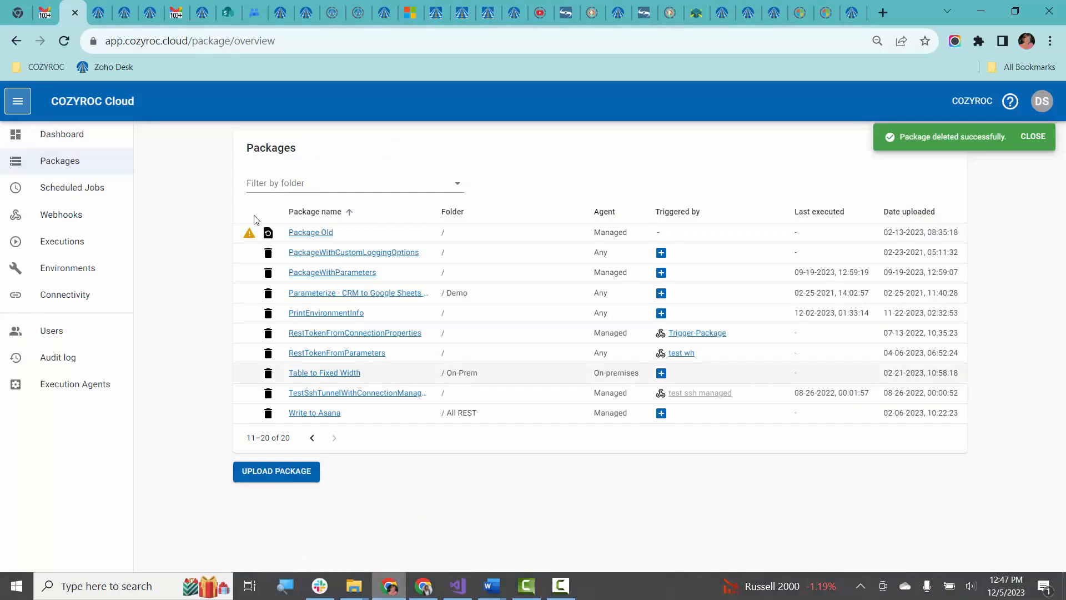
click(50, 133)
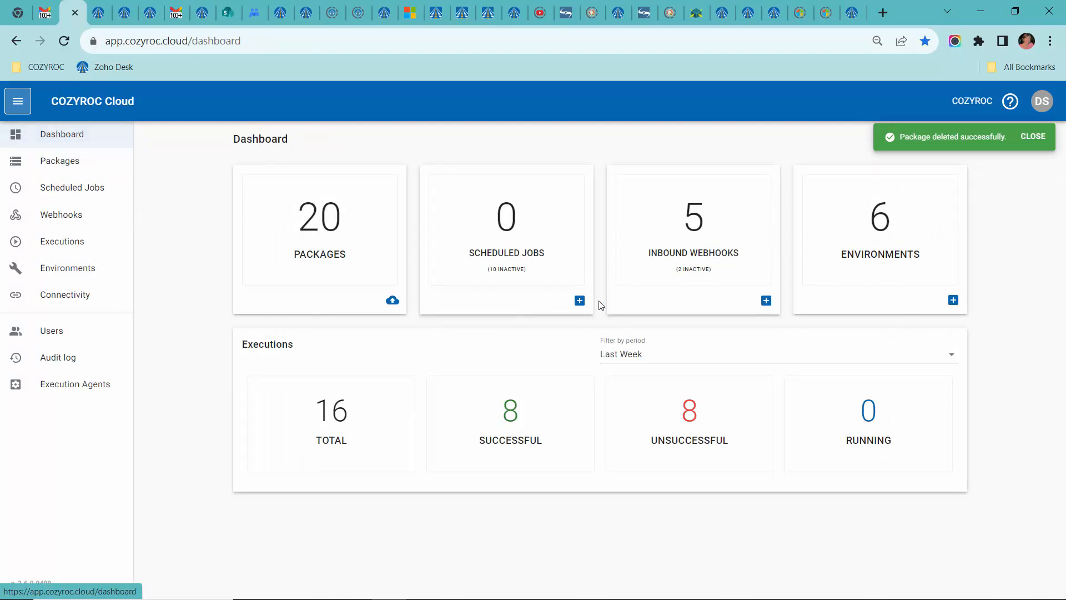
click(881, 216)
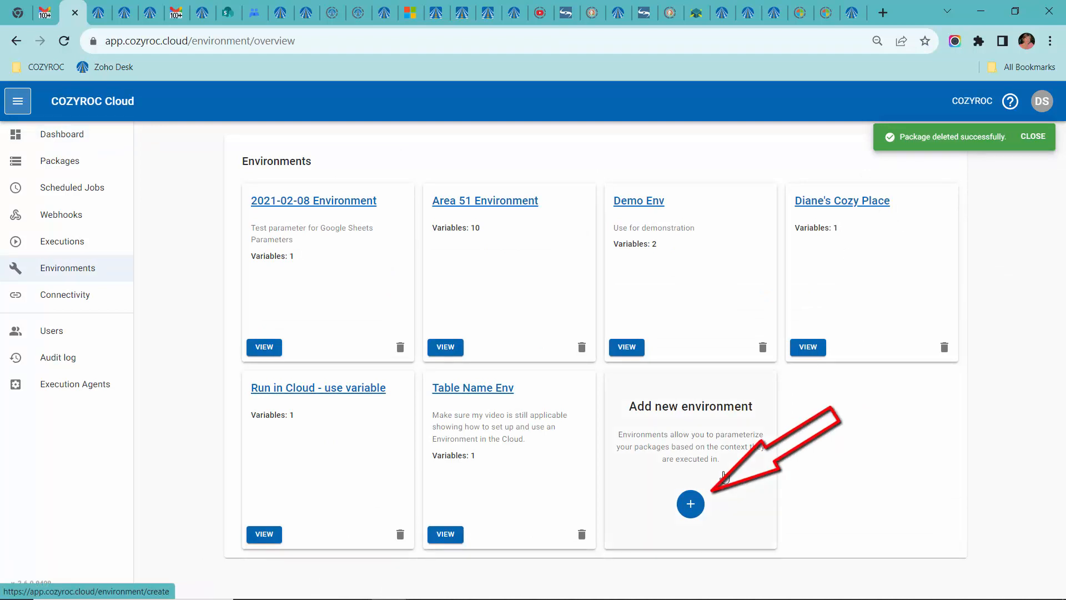
click(691, 506)
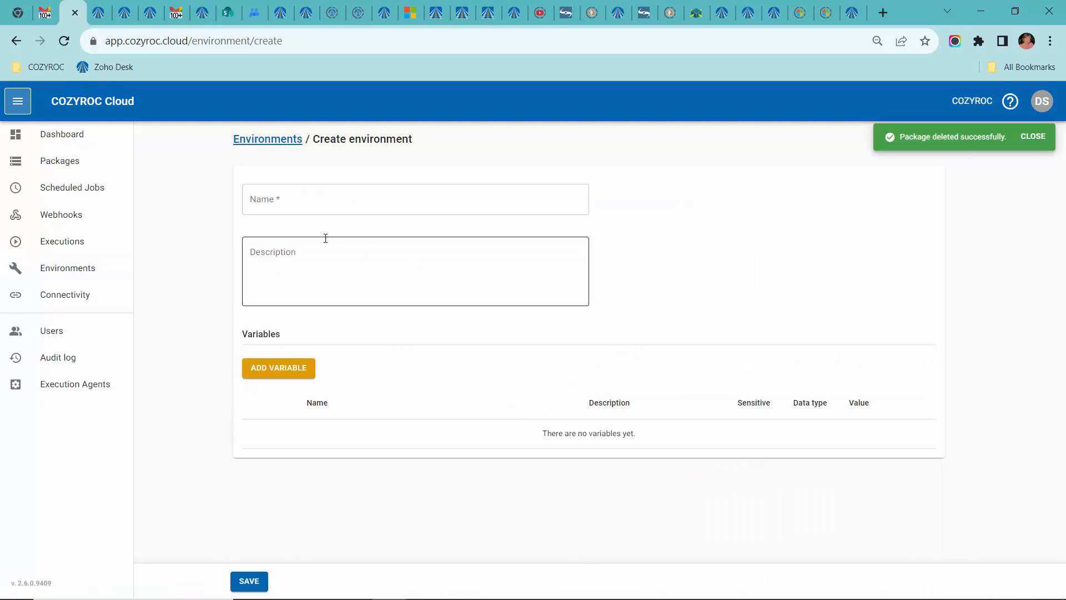
click(304, 195)
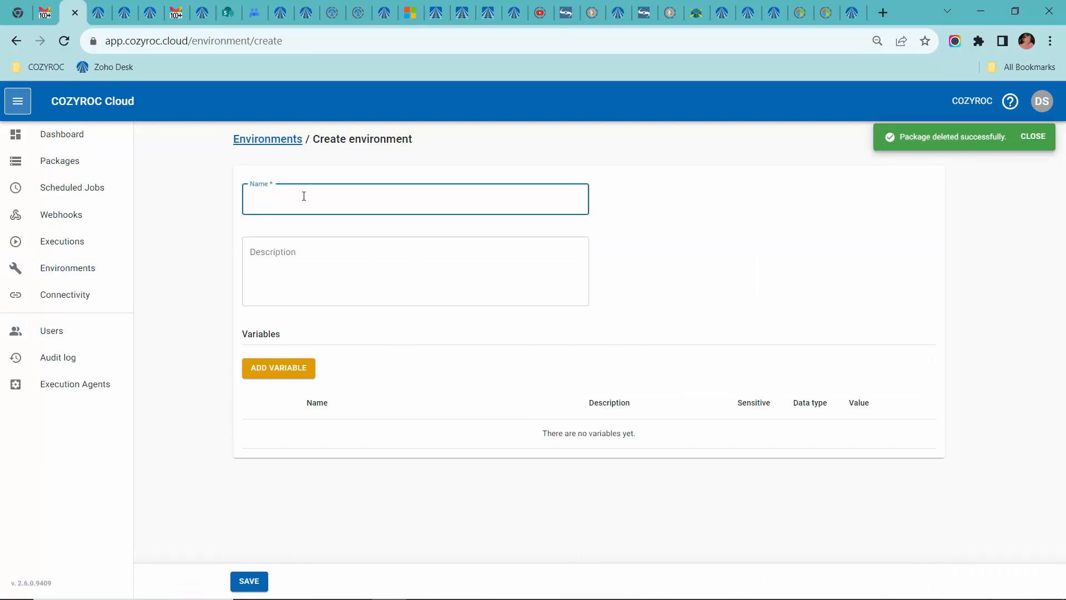
text(DemoE)
text(vn)
text(1)
Enter the environment description "Set up a variable for naming a new directory on the SFTP server."
click(322, 253)
text(Se)
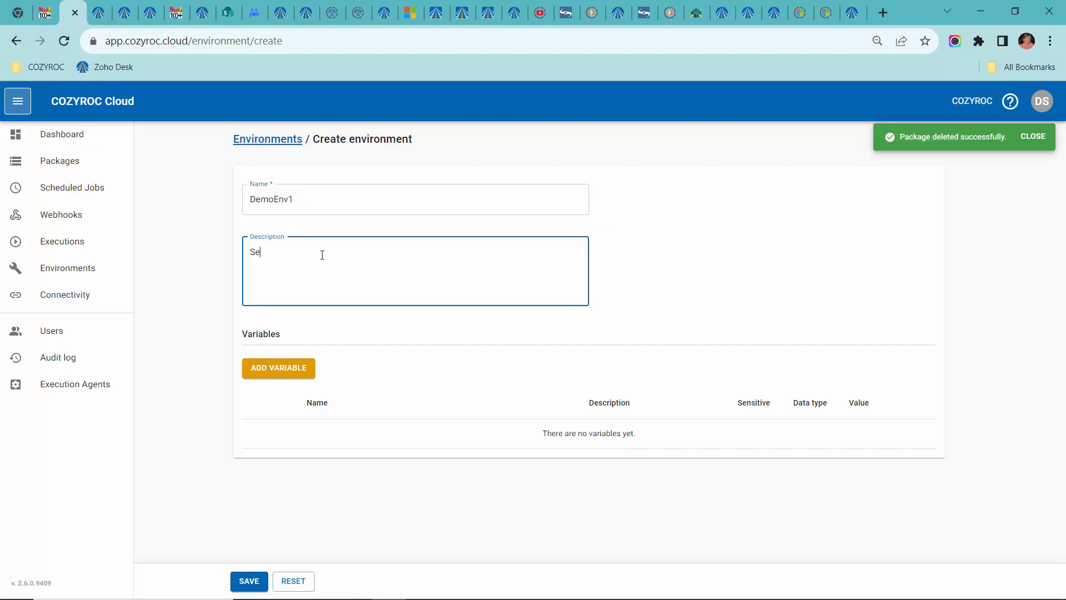
text(t up a variable for naming a new directory on the ST)
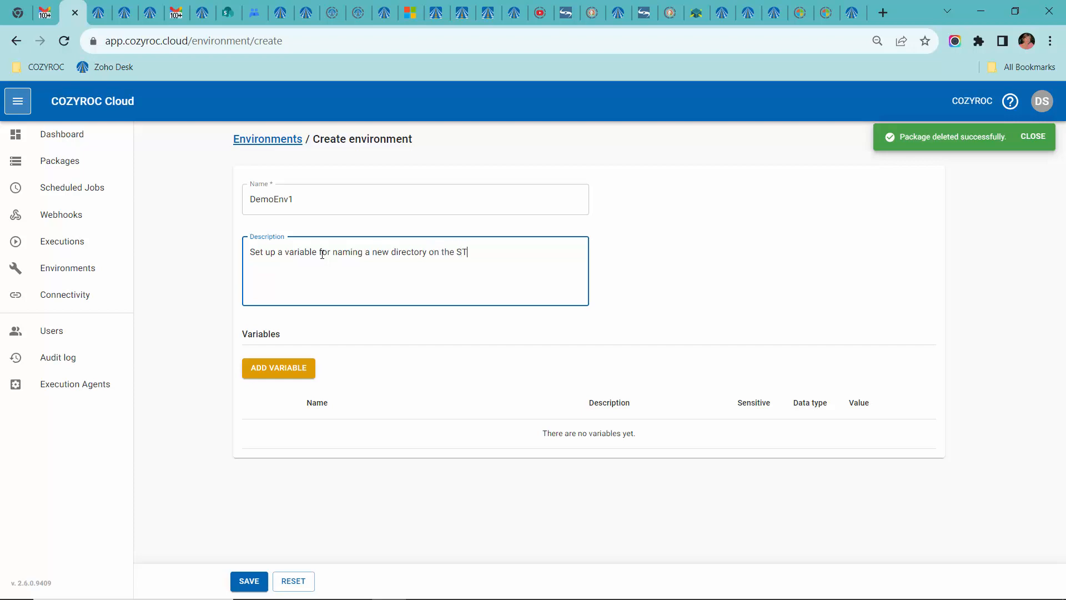
key(BackSpace)
text(FTP server.)
Add a String variable EnvVar1 to the environment with description "Name of new directory." and value NewDir1
click(277, 371)
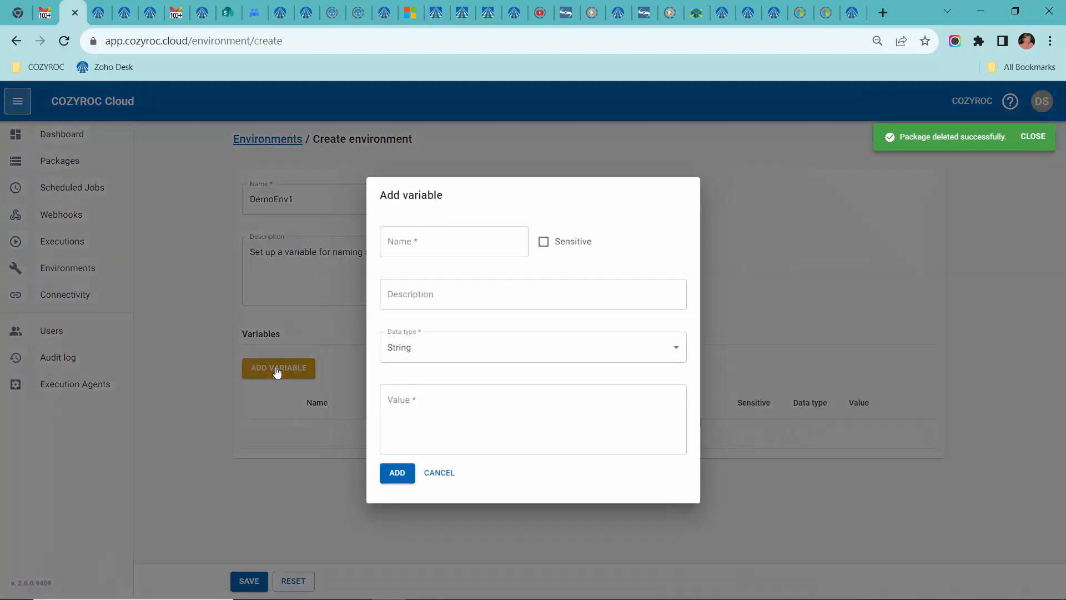
click(419, 243)
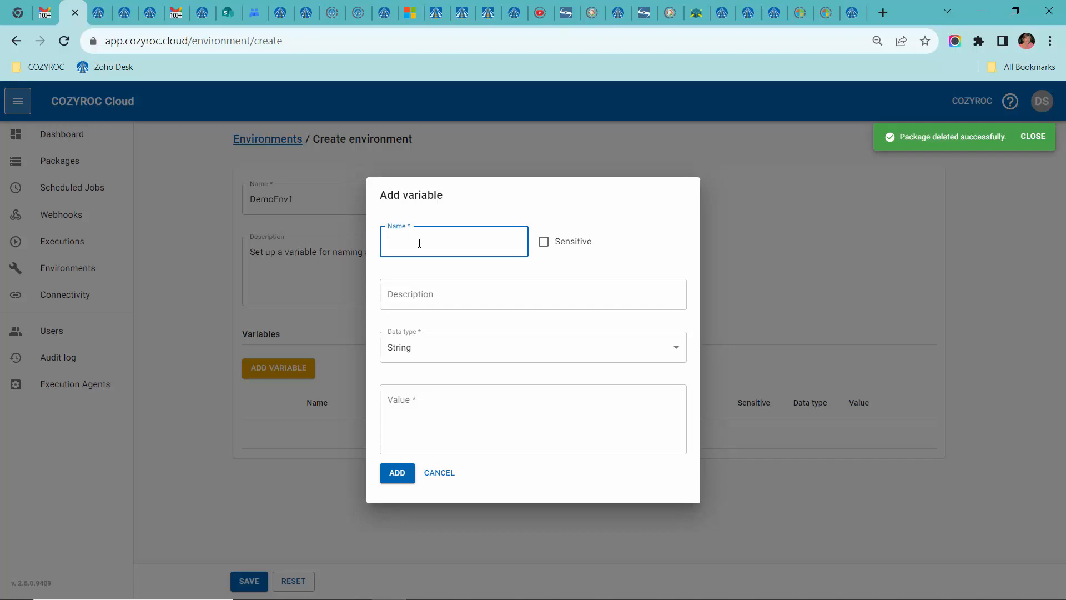
text(EnvVar1)
click(451, 294)
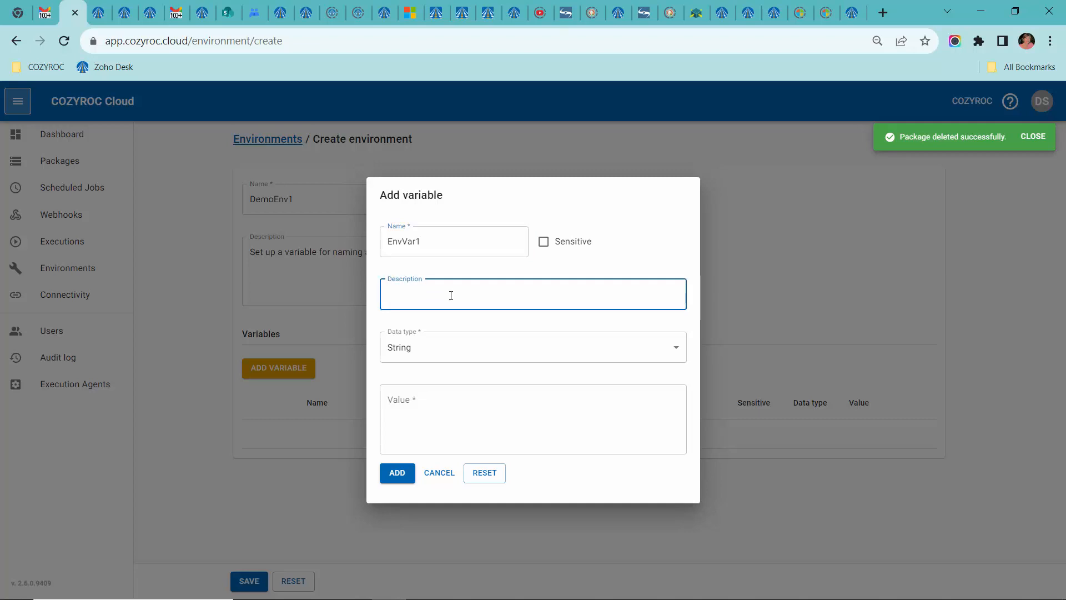
text(Name of new directory.)
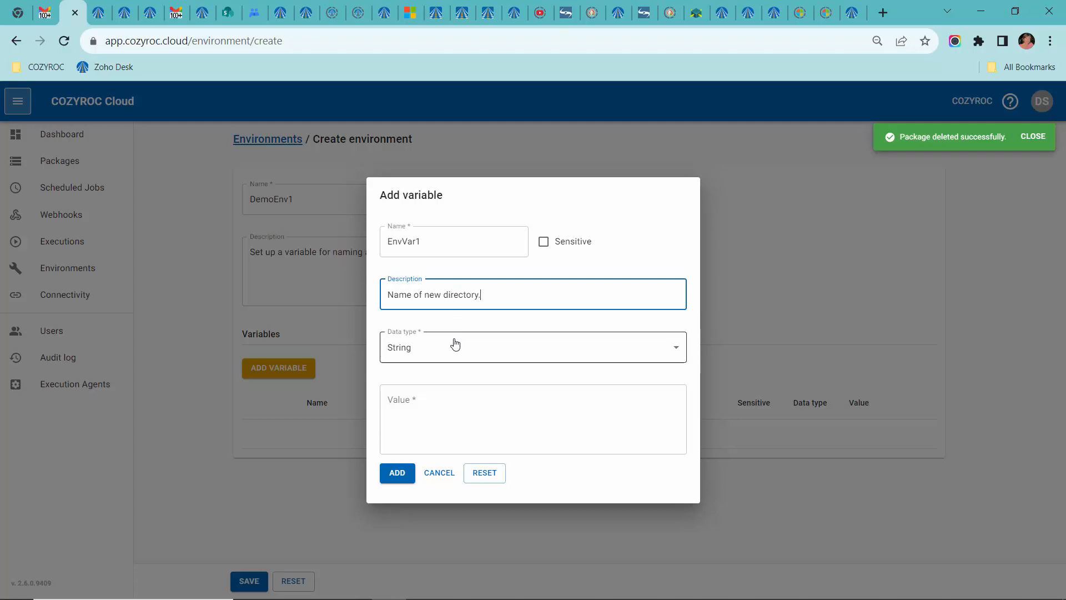
click(443, 402)
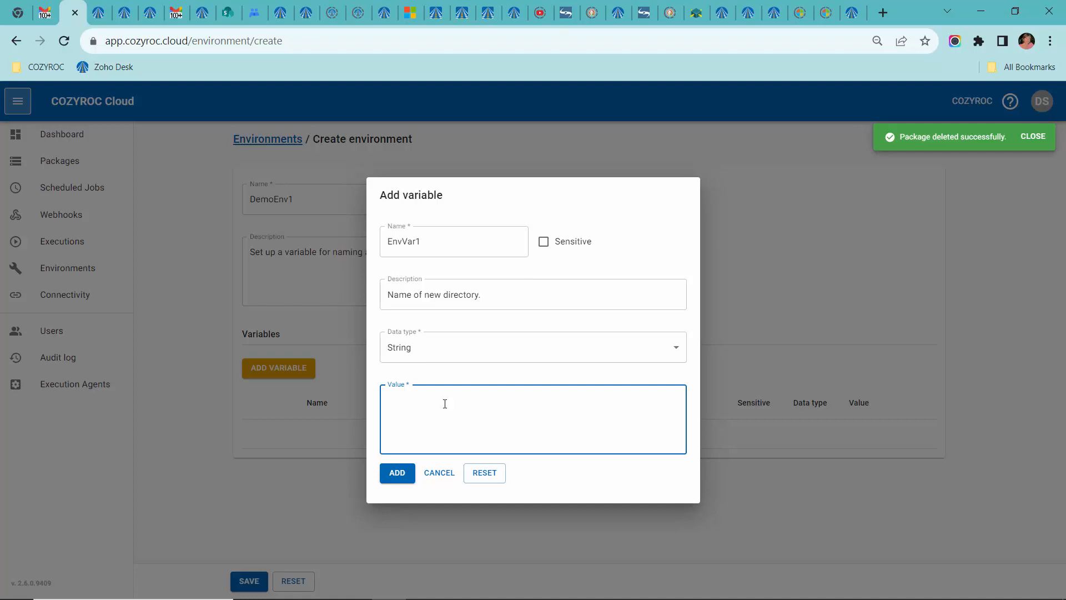
text(NewDir1)
click(402, 479)
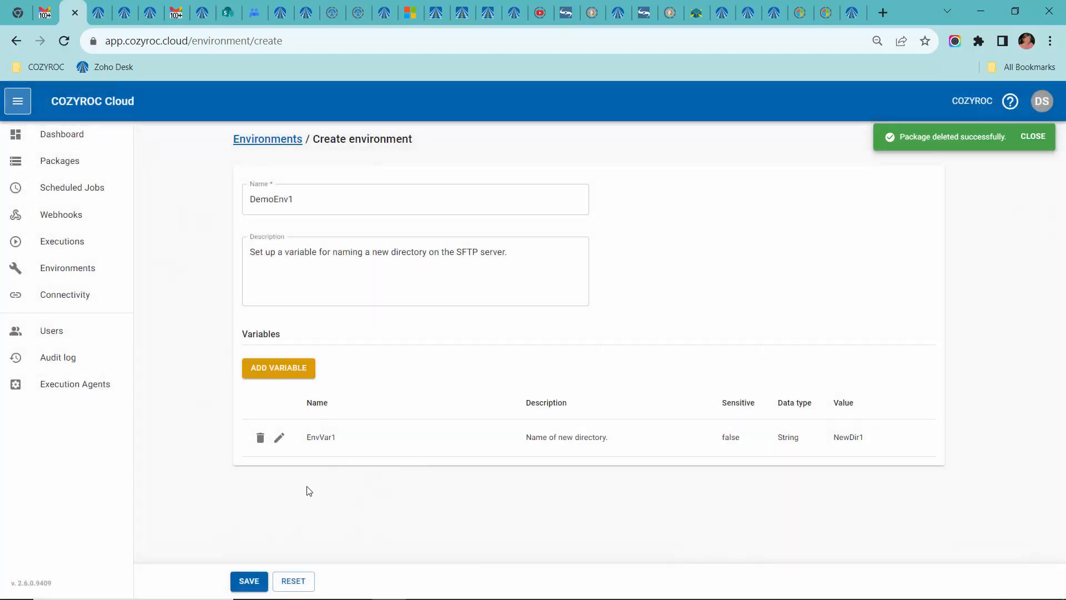
Save the DemoEnv1 environment and dismiss the notifications
click(248, 582)
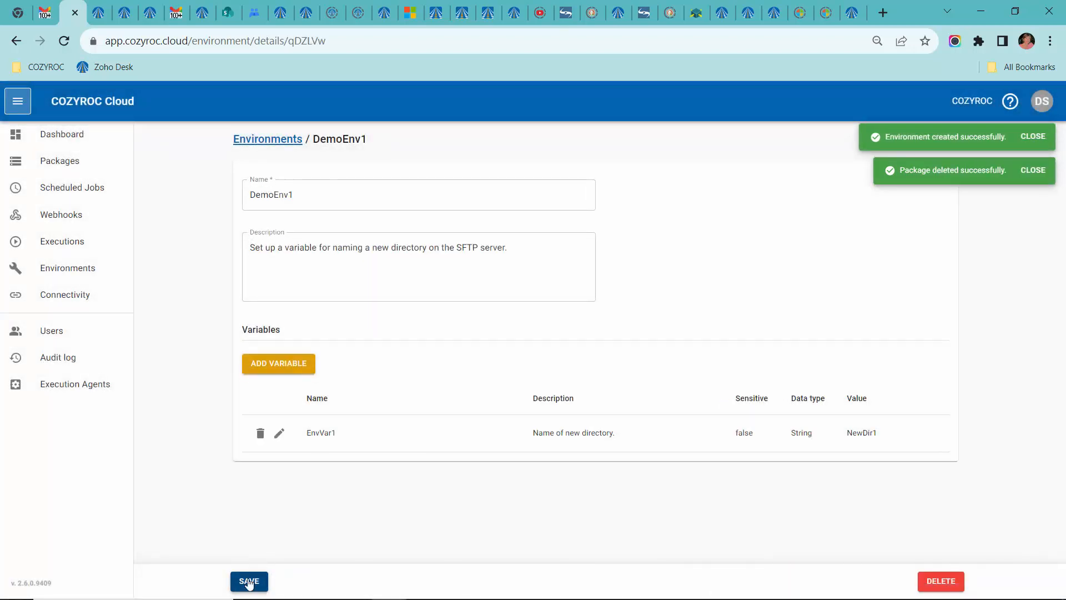
click(1032, 170)
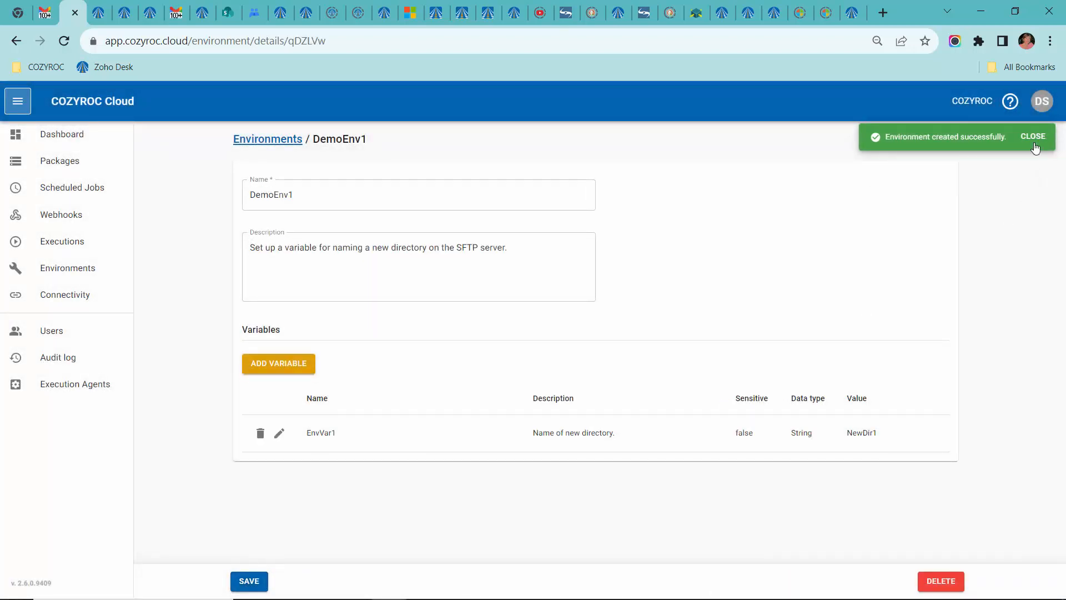
click(1033, 137)
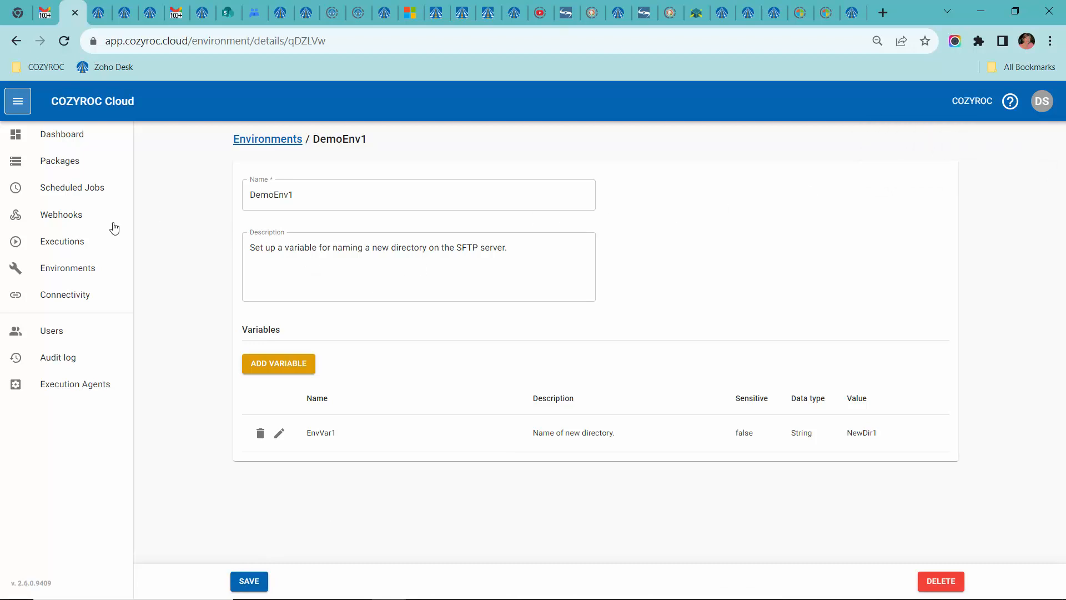
Start another new environment named DemoEnv2 with the description "Set up a different directory name."
click(75, 270)
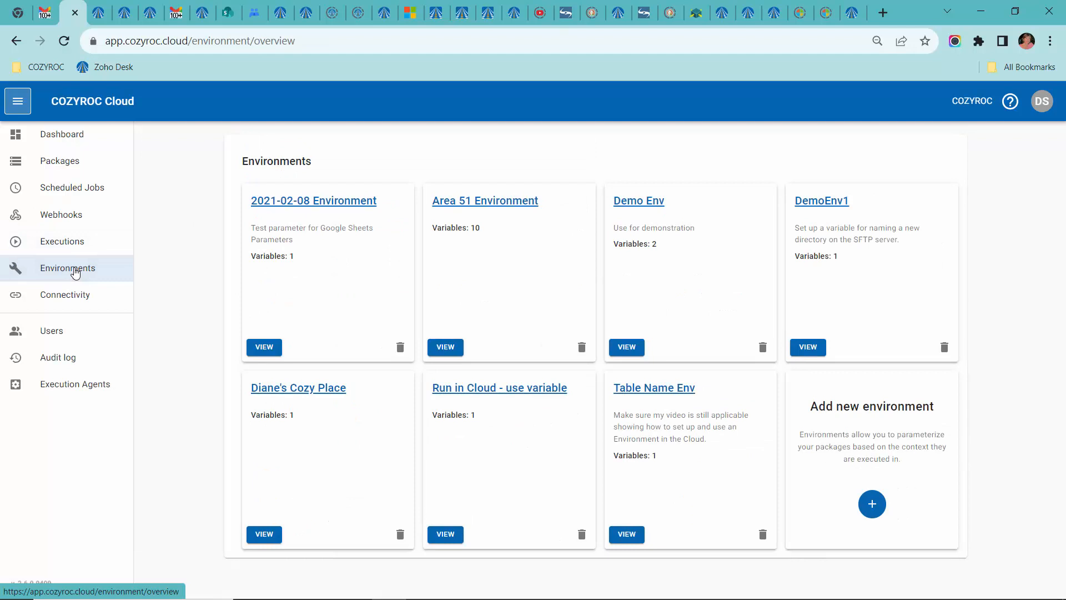
click(873, 505)
click(412, 202)
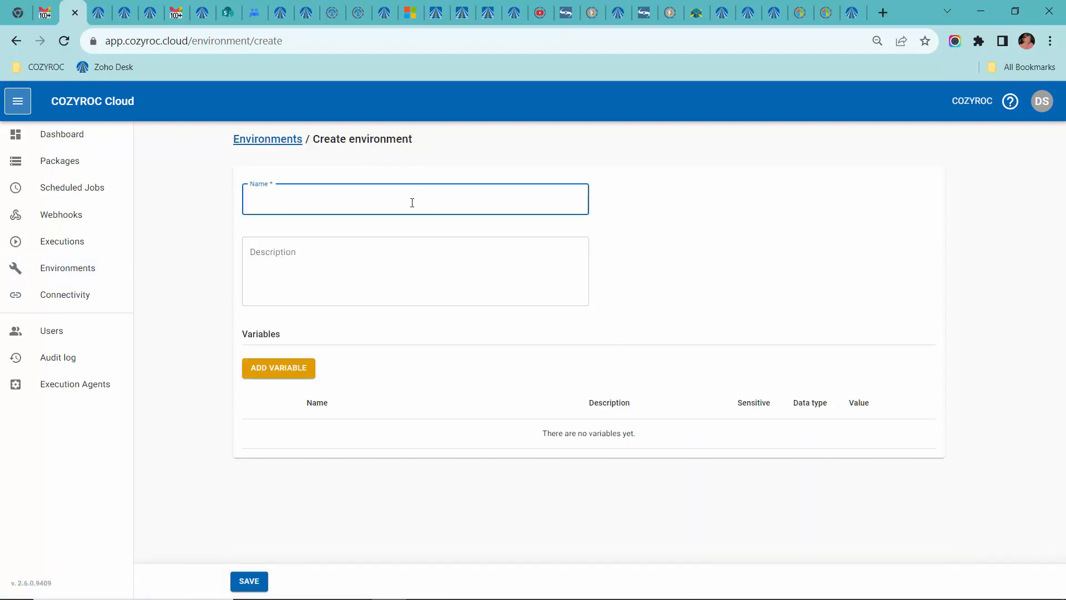
text(DemoEnv2)
click(364, 248)
text(Set up )
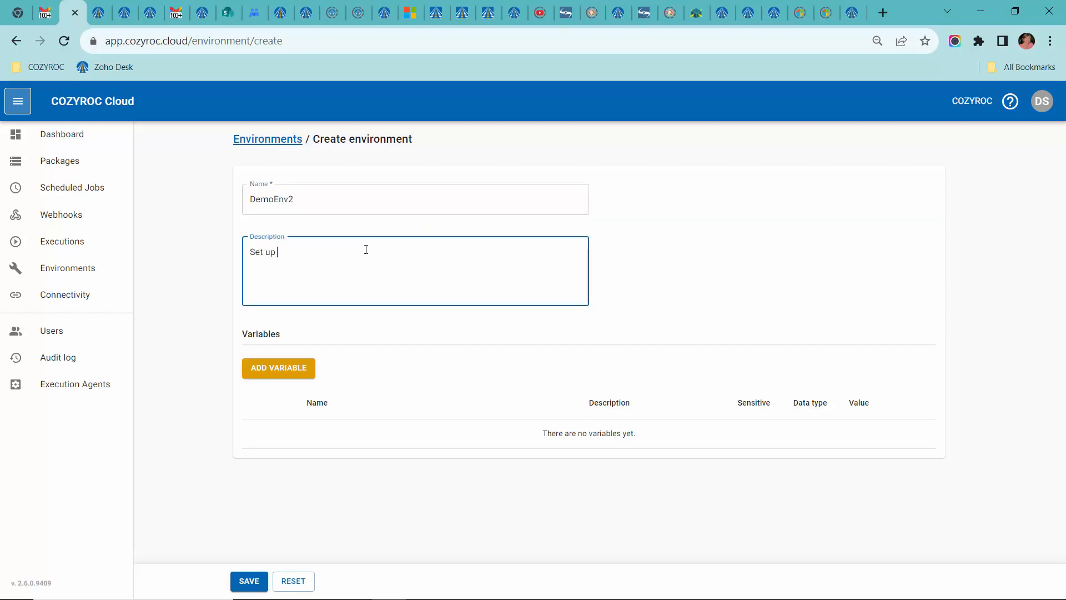
text(a different directory name.)
Add a String variable EnvVar2 with description "Second directory name." and value NewDir2, and save the DemoEnv2 environment
click(289, 371)
click(412, 240)
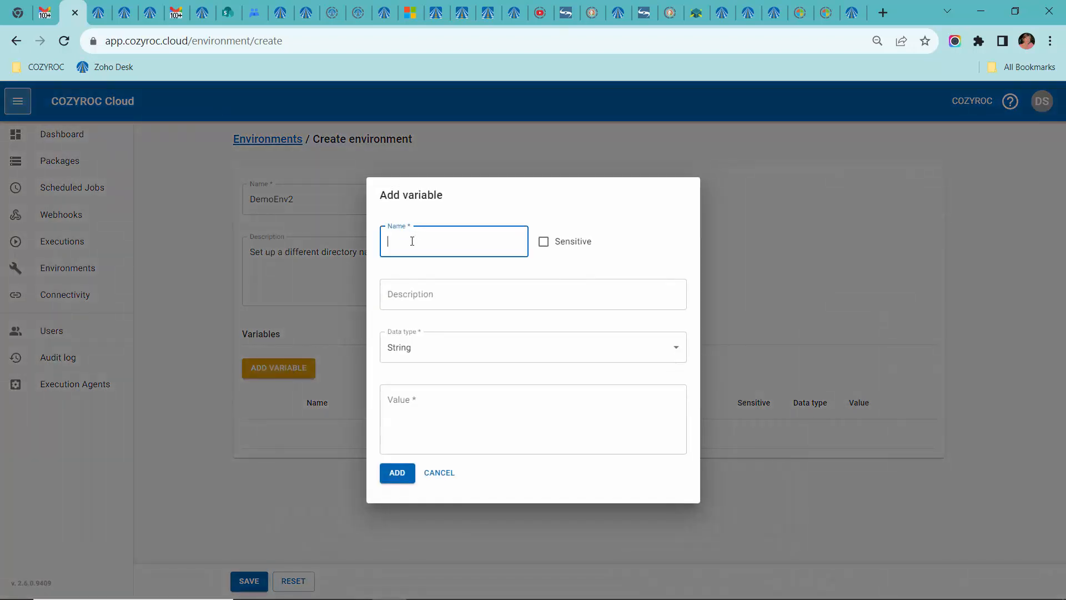
text(EnvVar2)
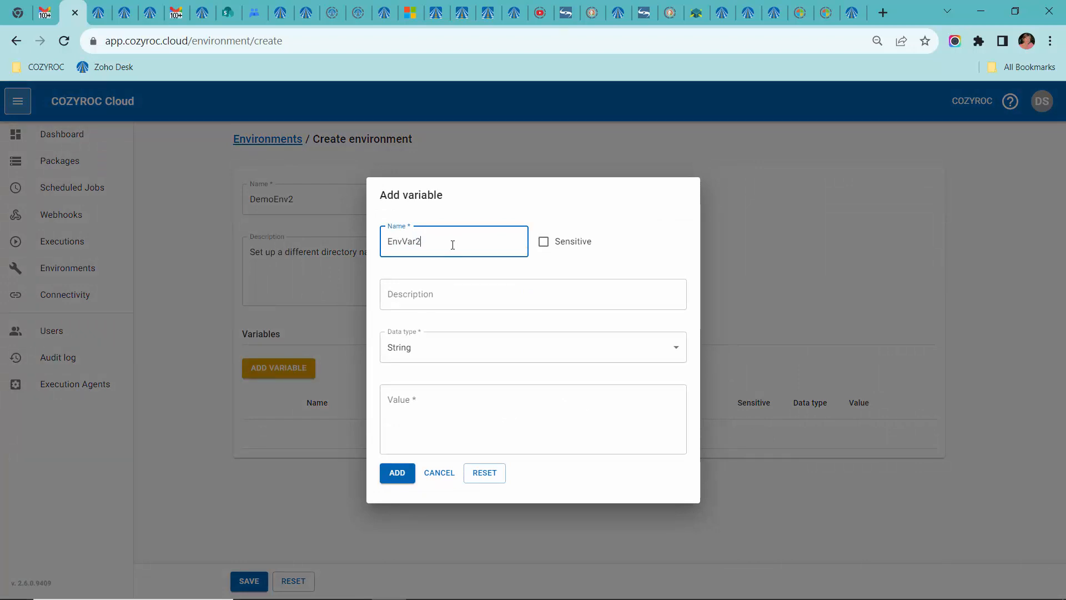
click(453, 293)
text(S)
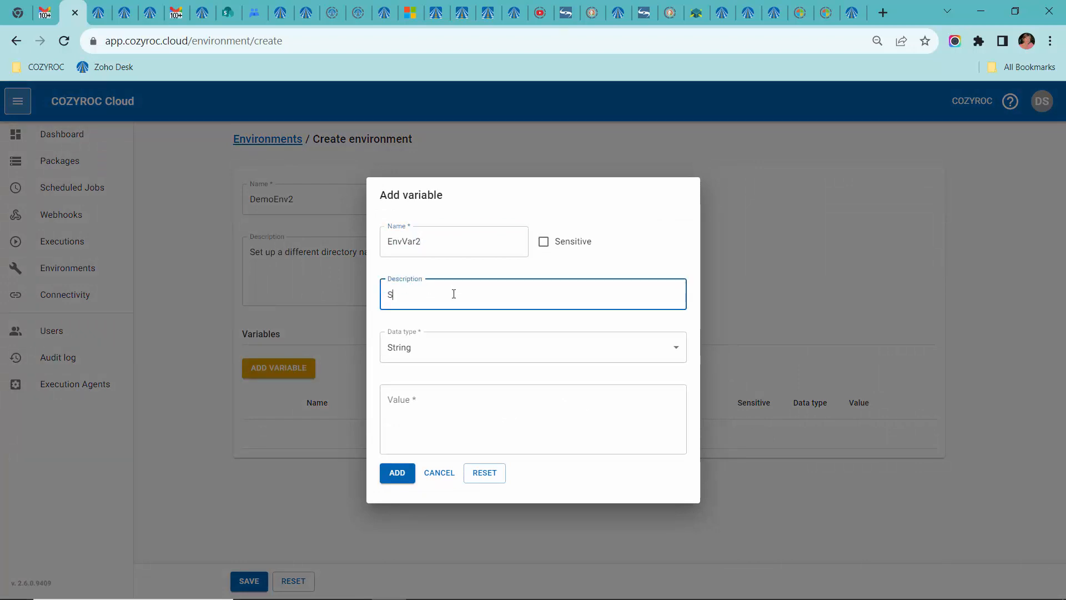
text(econd directory name.)
click(460, 401)
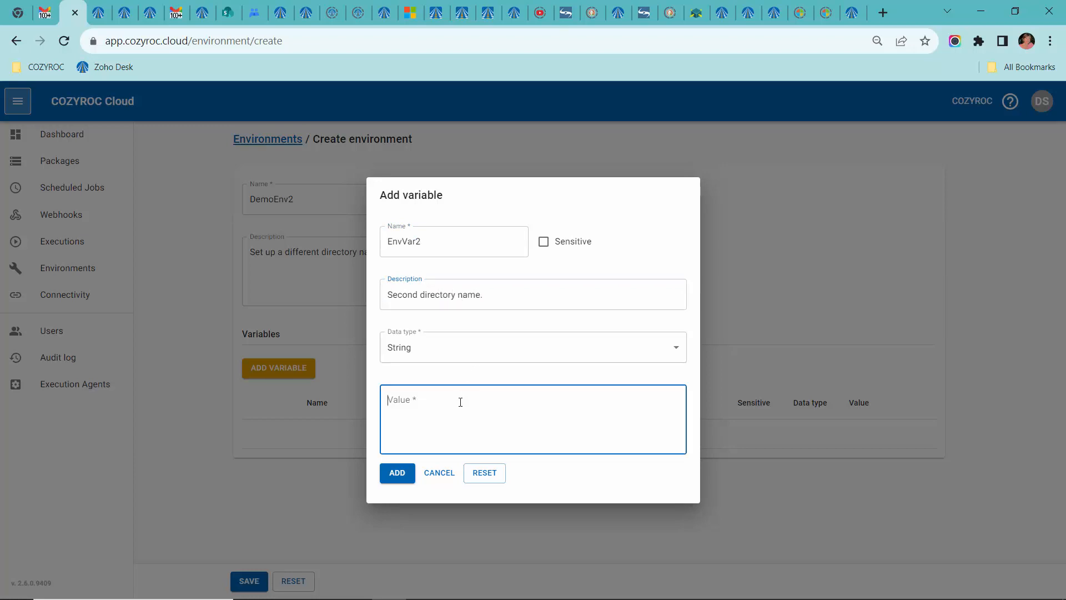
text(NewDir2)
click(397, 473)
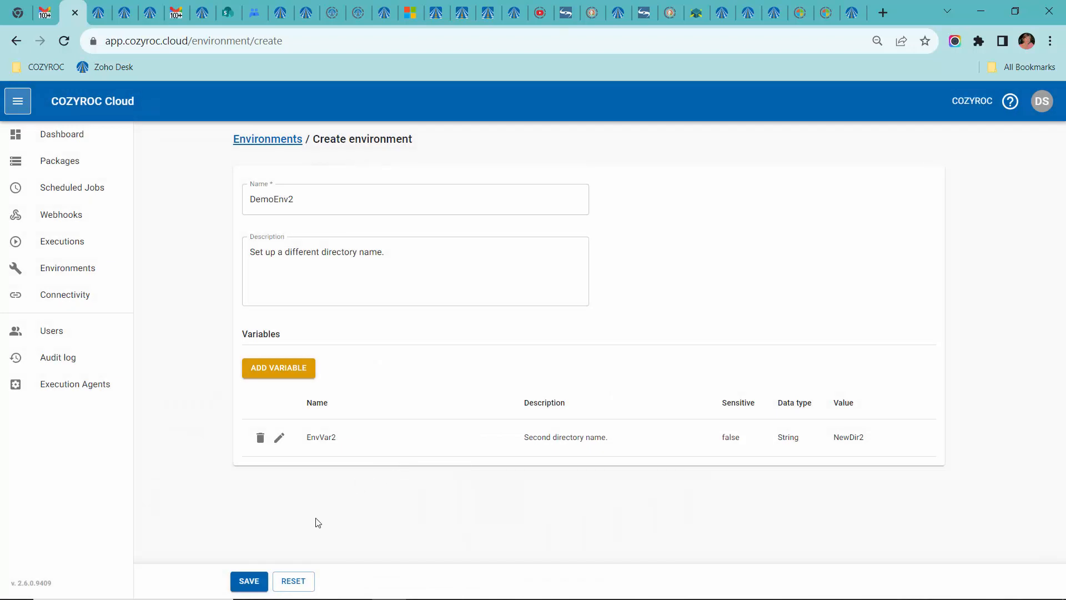
click(247, 580)
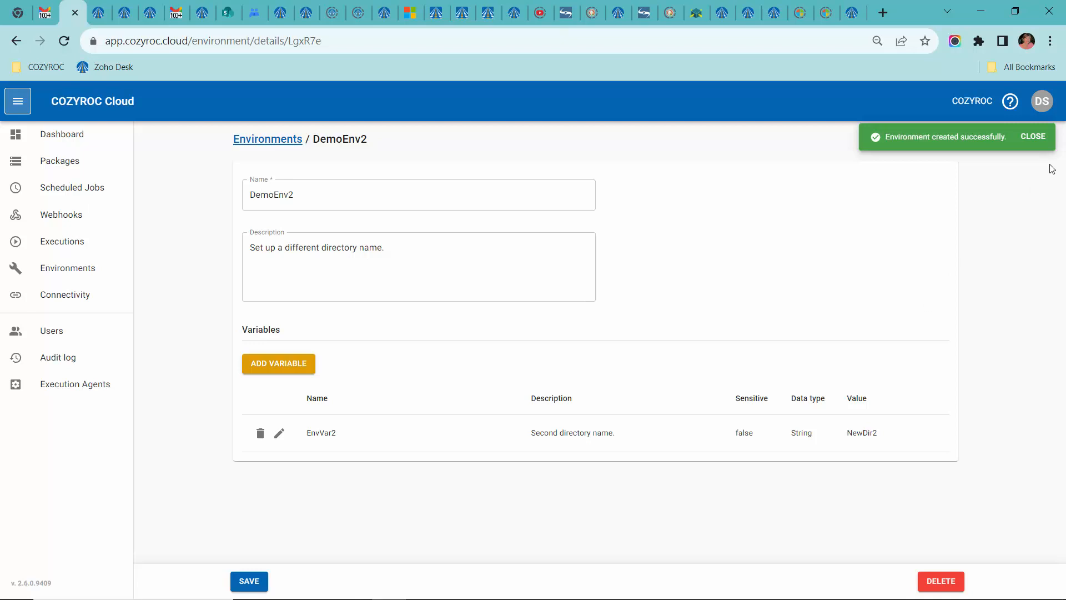
click(1033, 137)
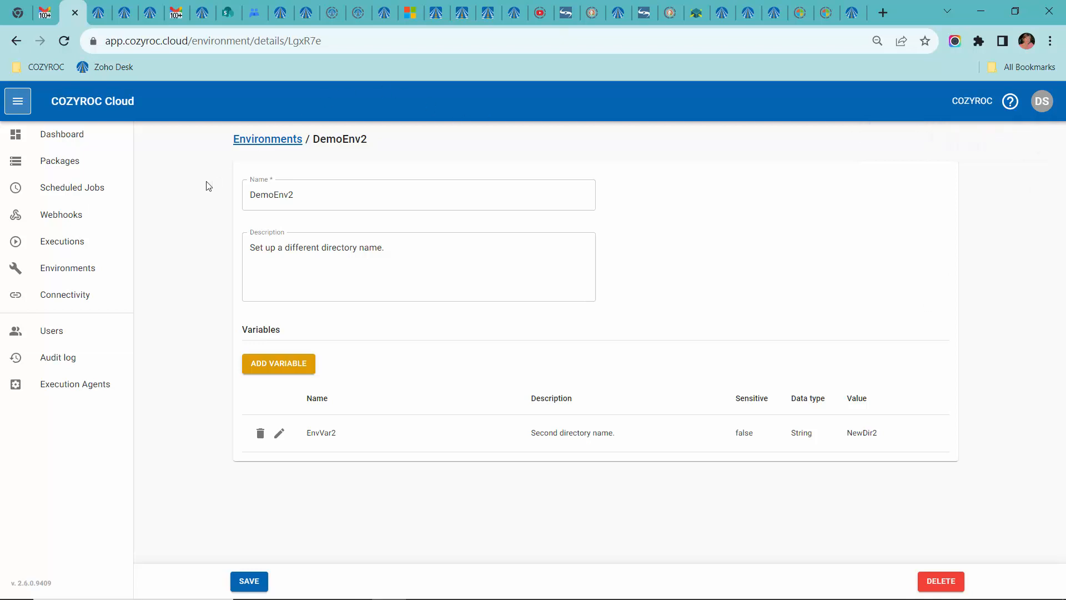
Start uploading a new package and choose the file Use File Transfer Task.dtsx
click(60, 162)
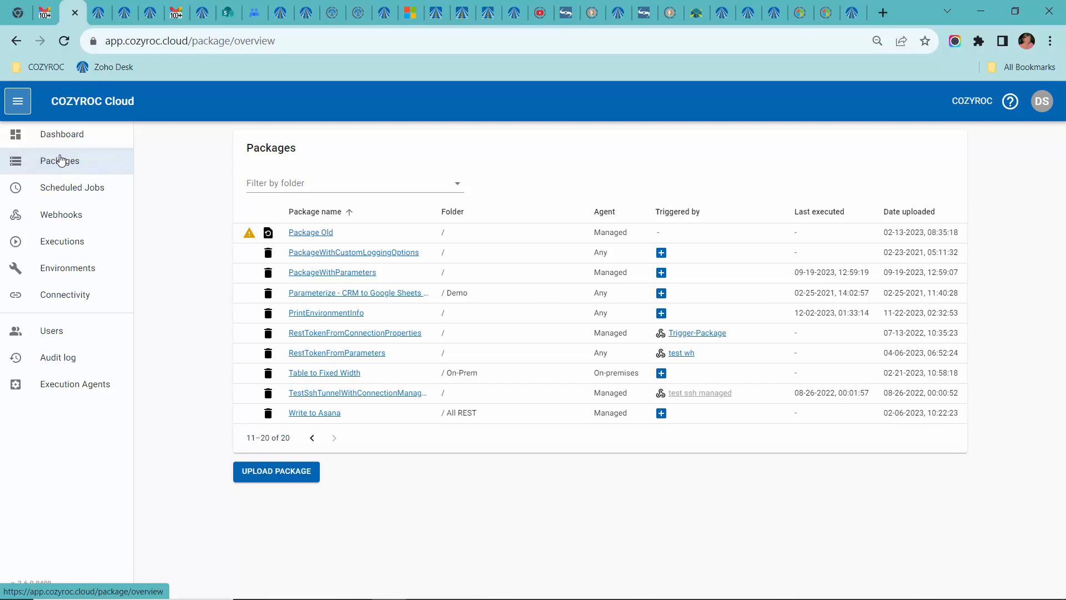
click(288, 475)
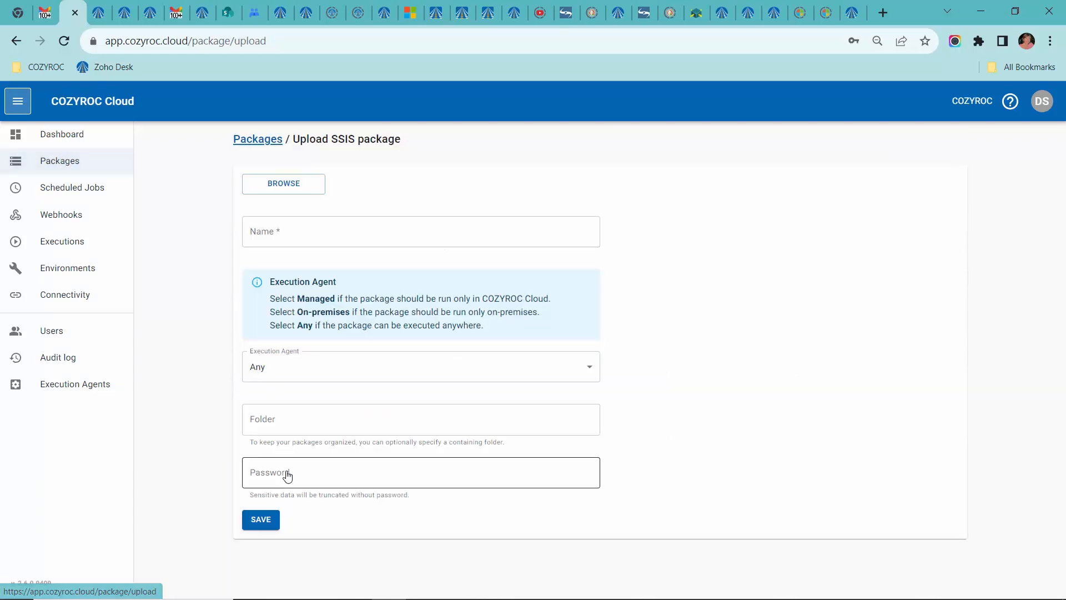
click(289, 186)
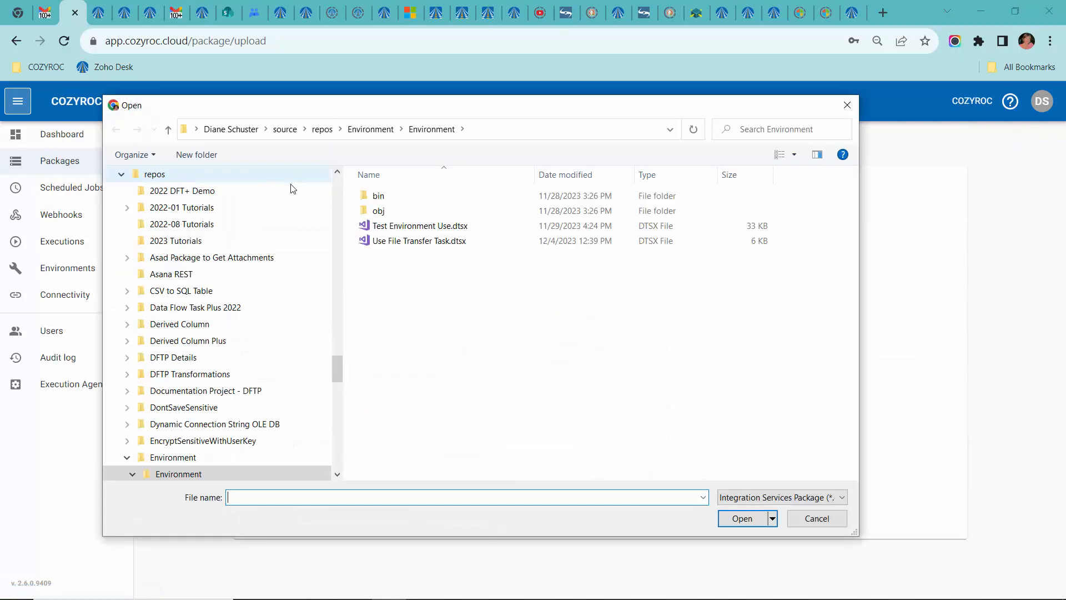
click(408, 243)
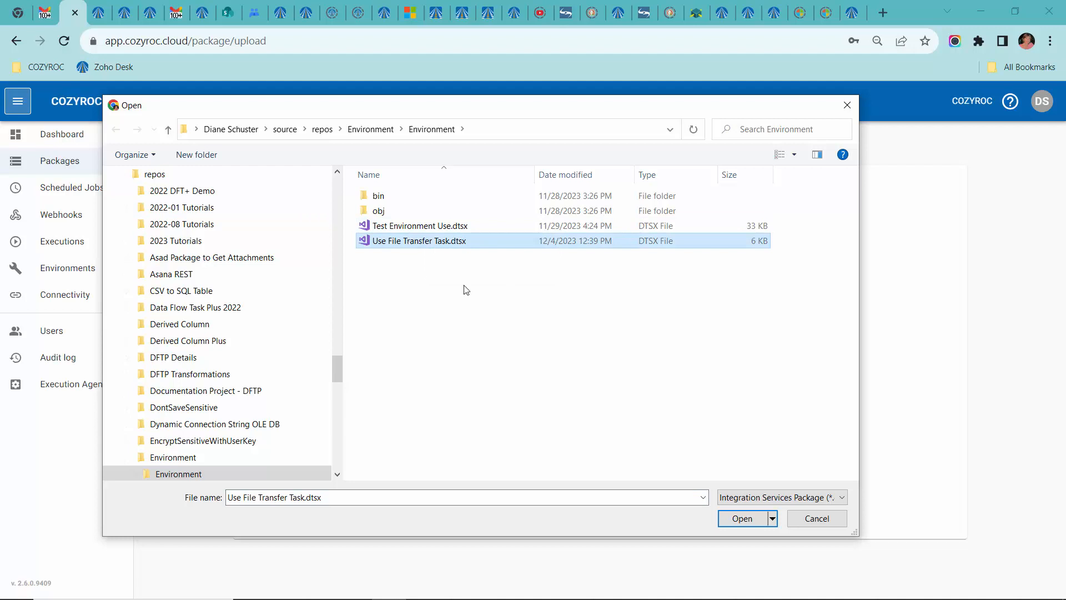
click(742, 518)
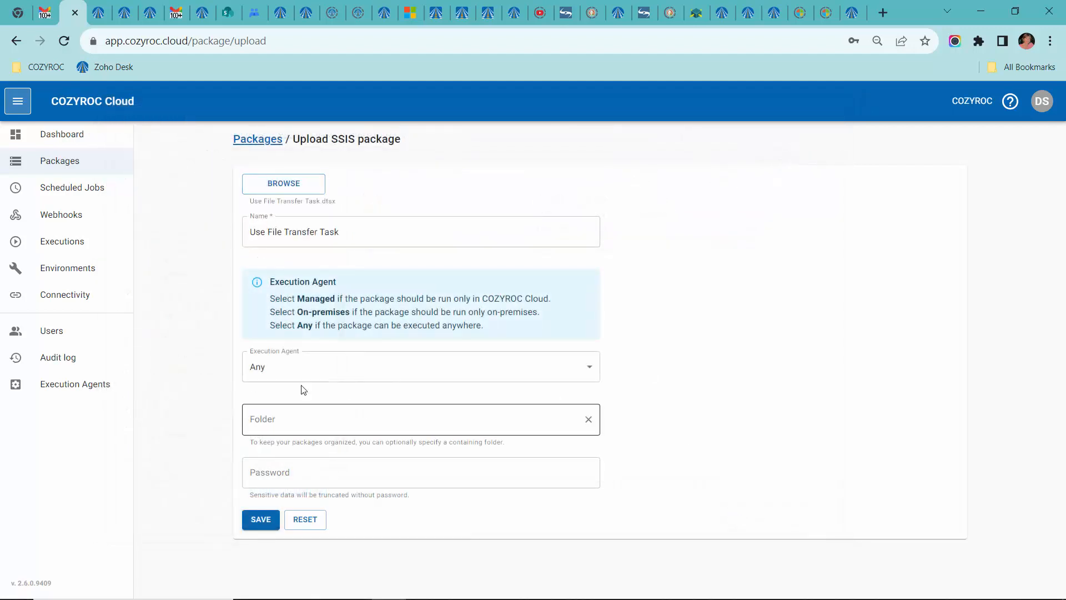
Set the package's execution agent to On-premises and folder to On-Prem, enter the package password, and save the upload
click(291, 375)
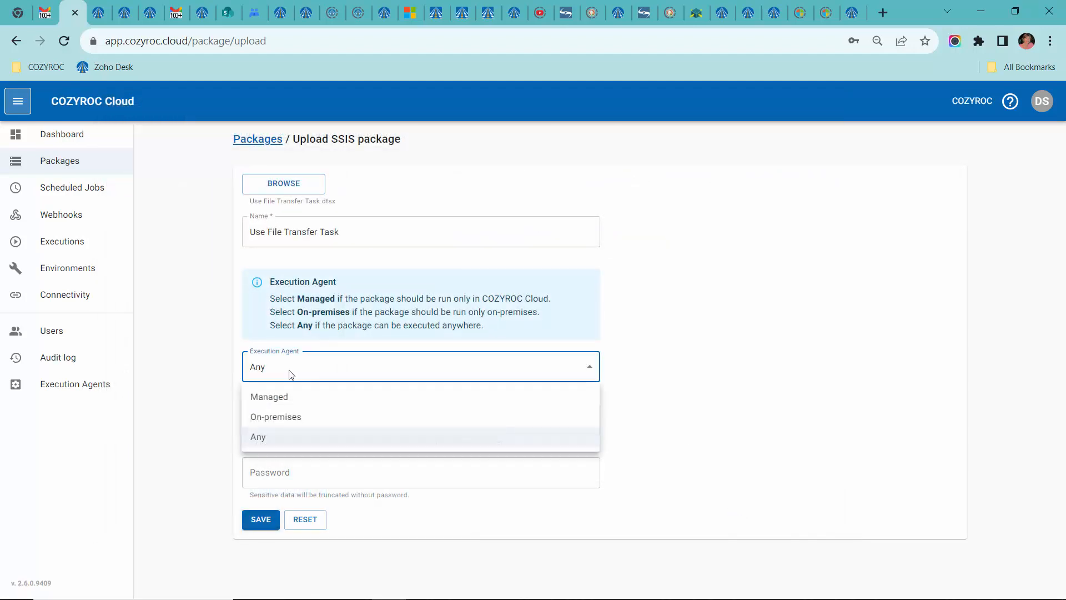
click(294, 423)
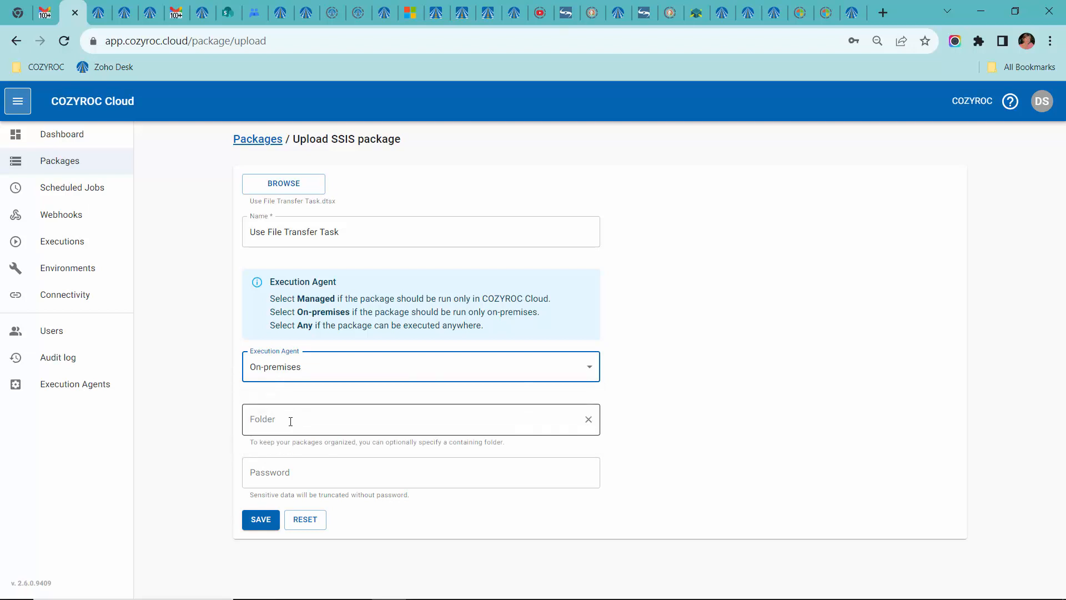
click(290, 421)
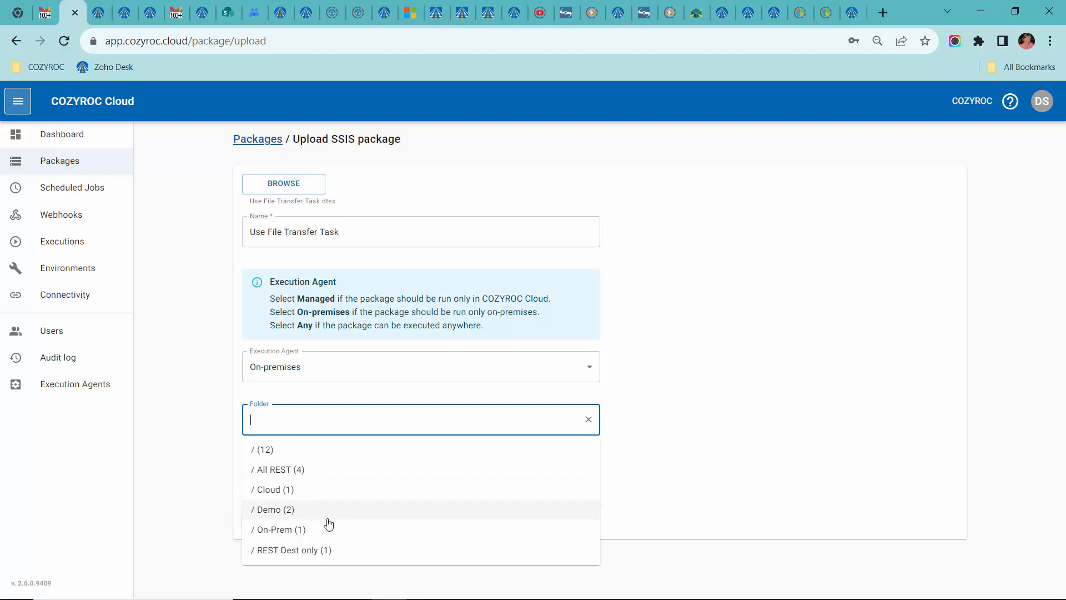
click(272, 531)
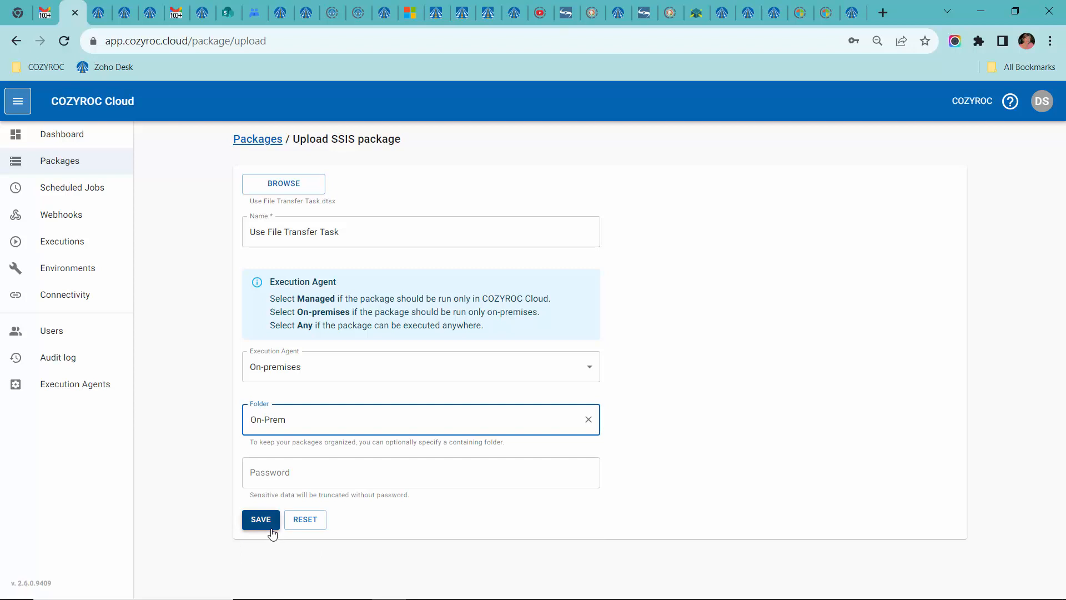
click(296, 469)
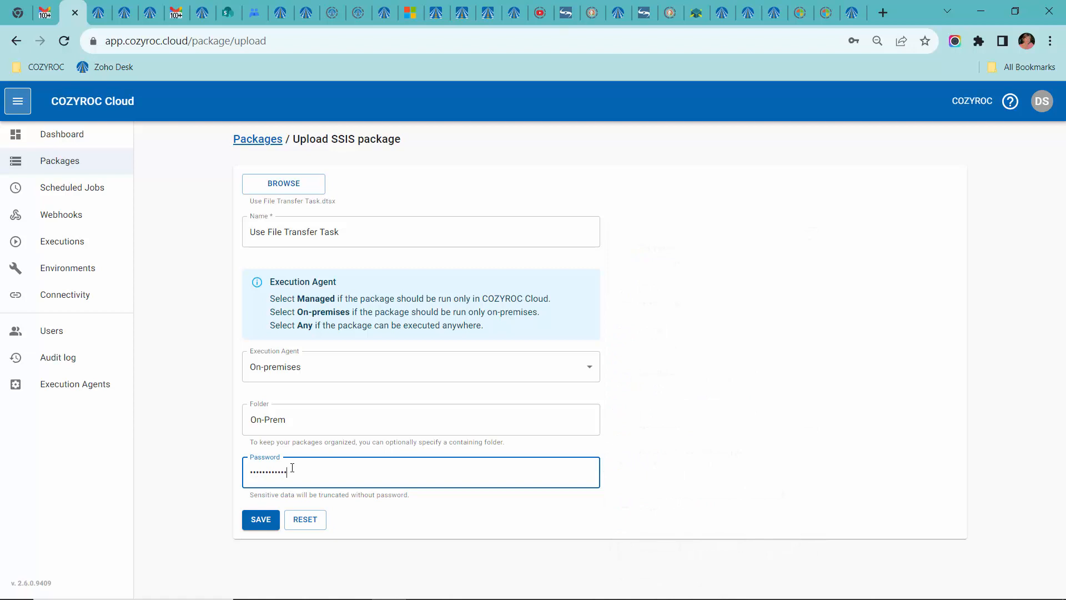
click(261, 519)
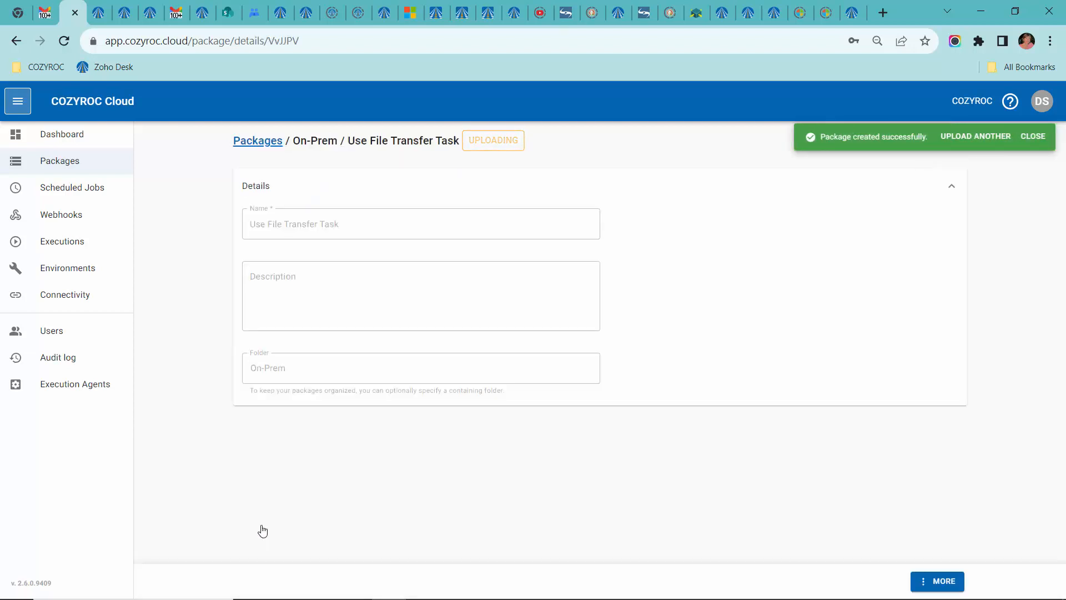
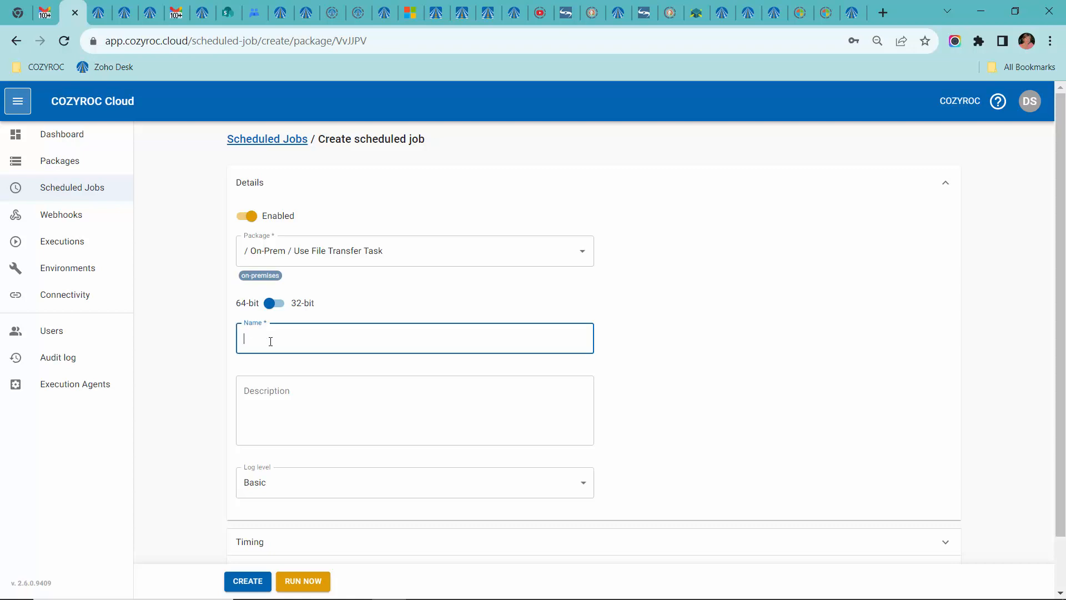
Name the scheduled job "First Directory Name" and enter "Description." as its description
text(First Directory Name)
click(368, 386)
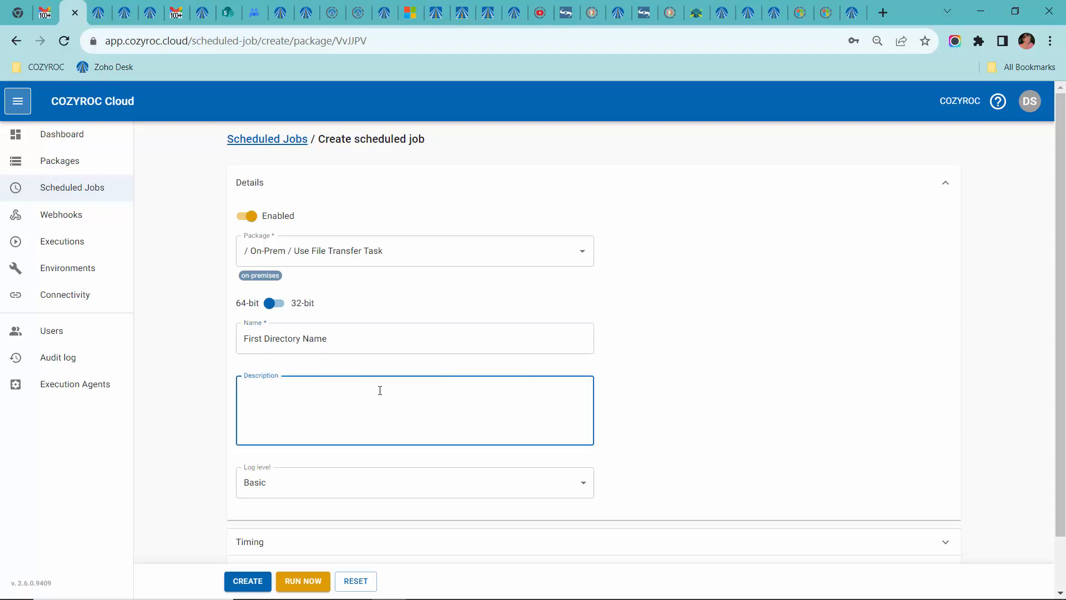
text(Description.)
Assign the DemoEnv1 environment to the scheduled job's parameters
scroll(690, 369, down, 1)
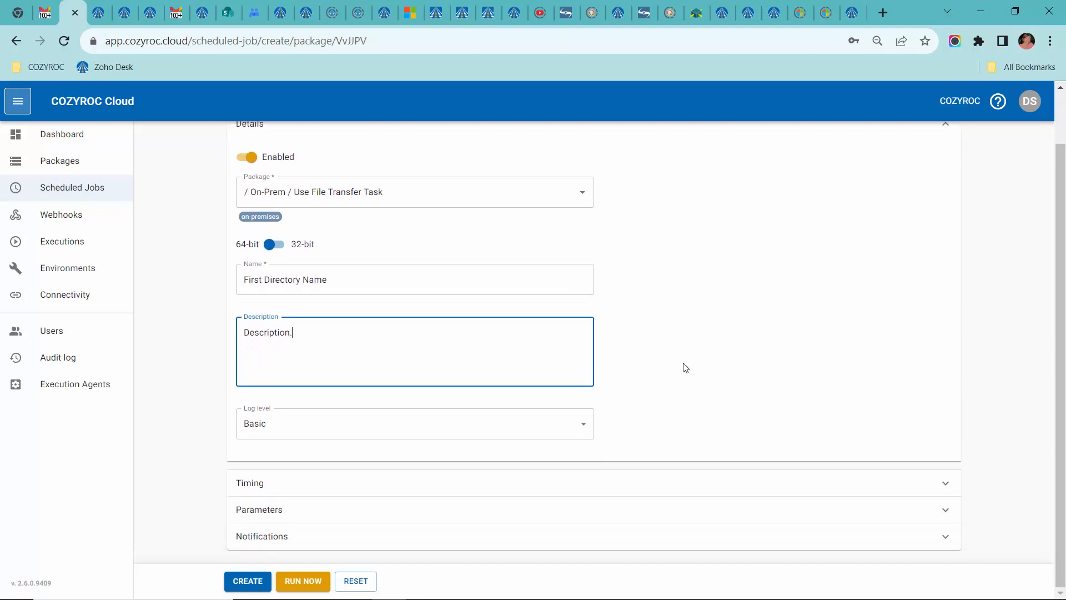
click(436, 517)
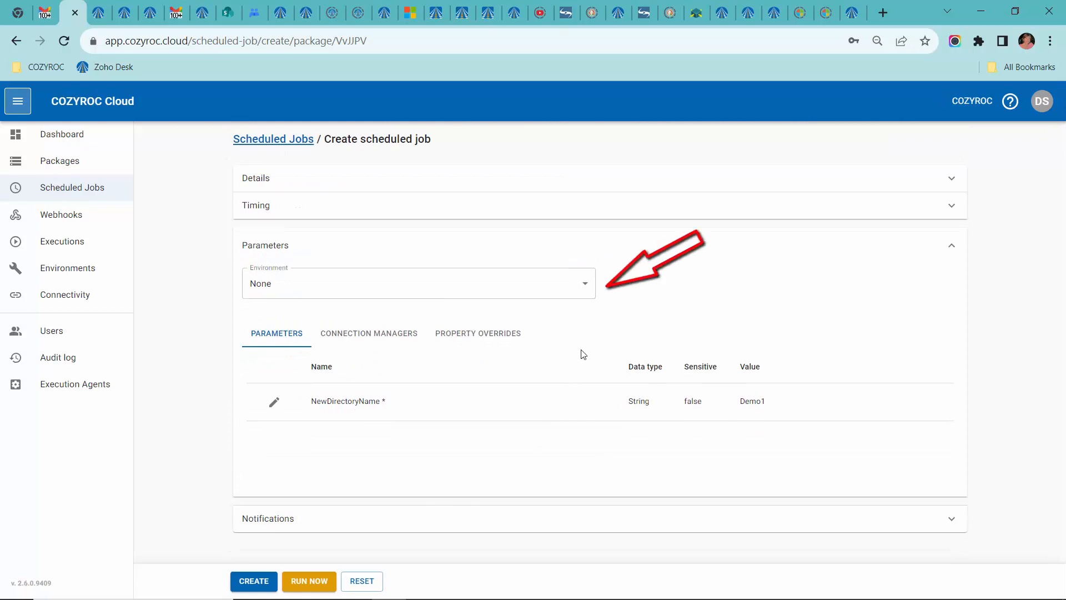
click(587, 287)
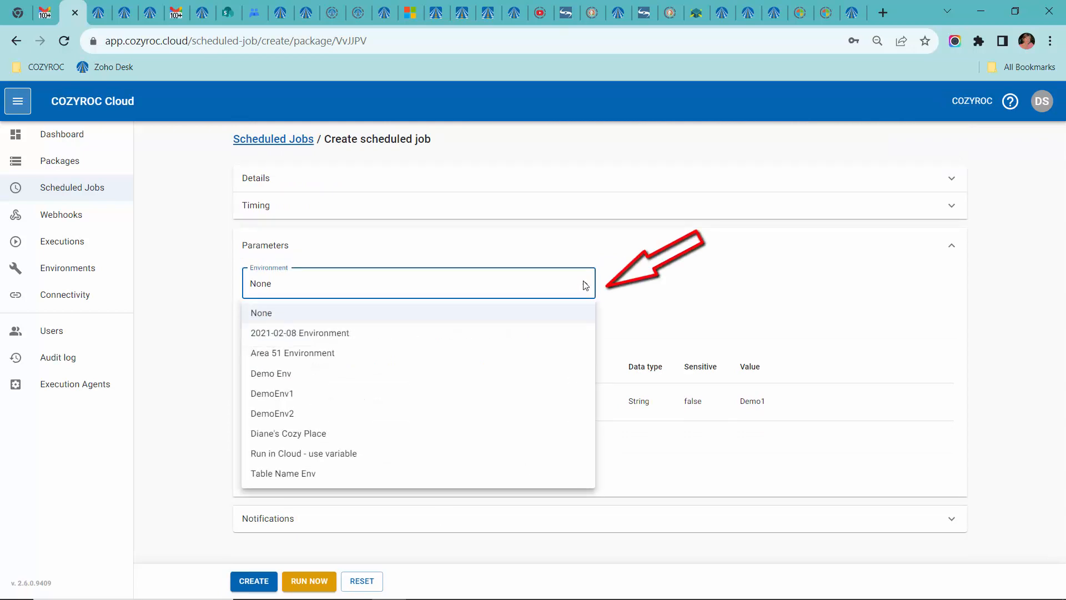
click(271, 395)
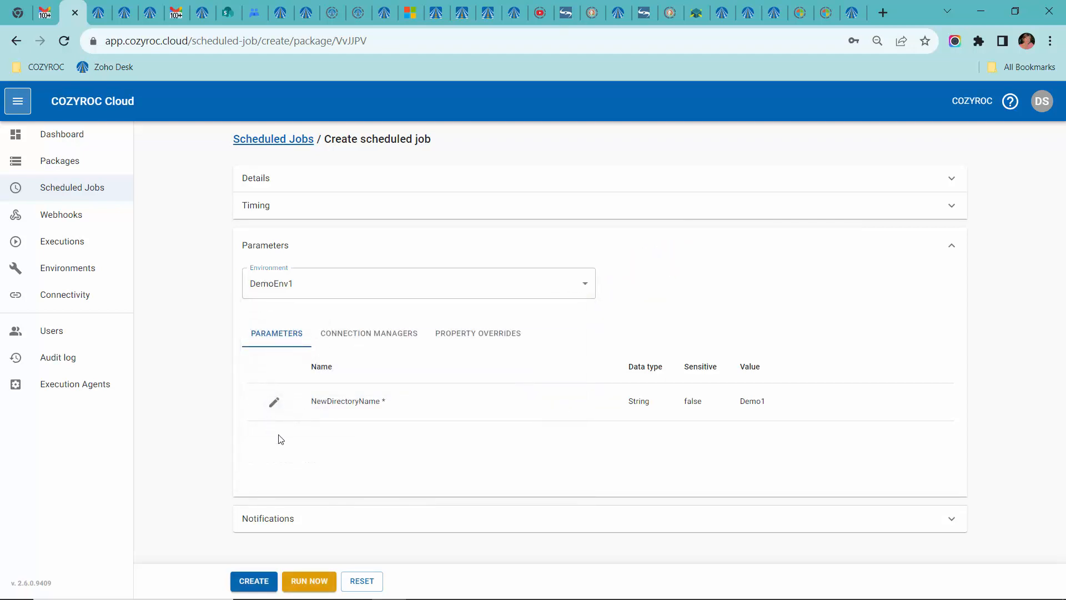
Make the NewDirectoryName parameter use expressions, set its value to ${Environment::EnvVar1}, and apply the change
click(274, 402)
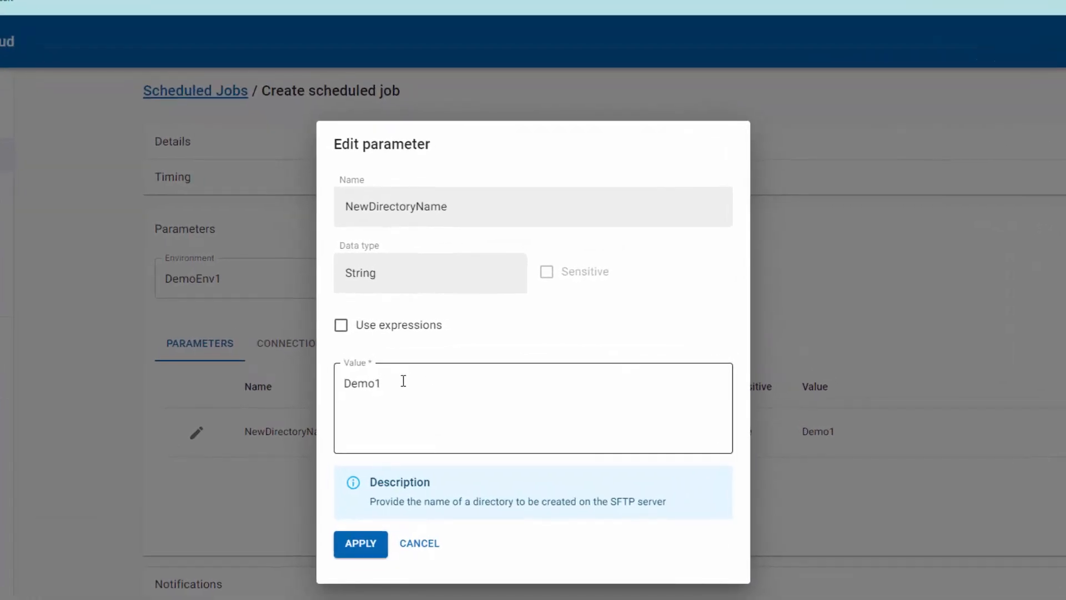
click(341, 325)
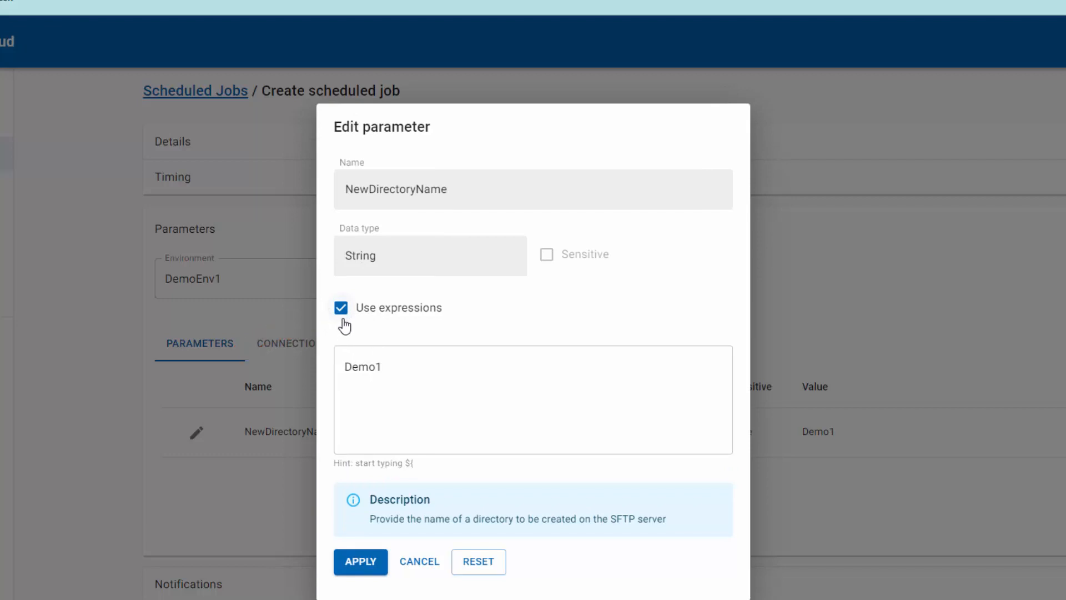
drag(389, 367, 330, 368)
text(${)
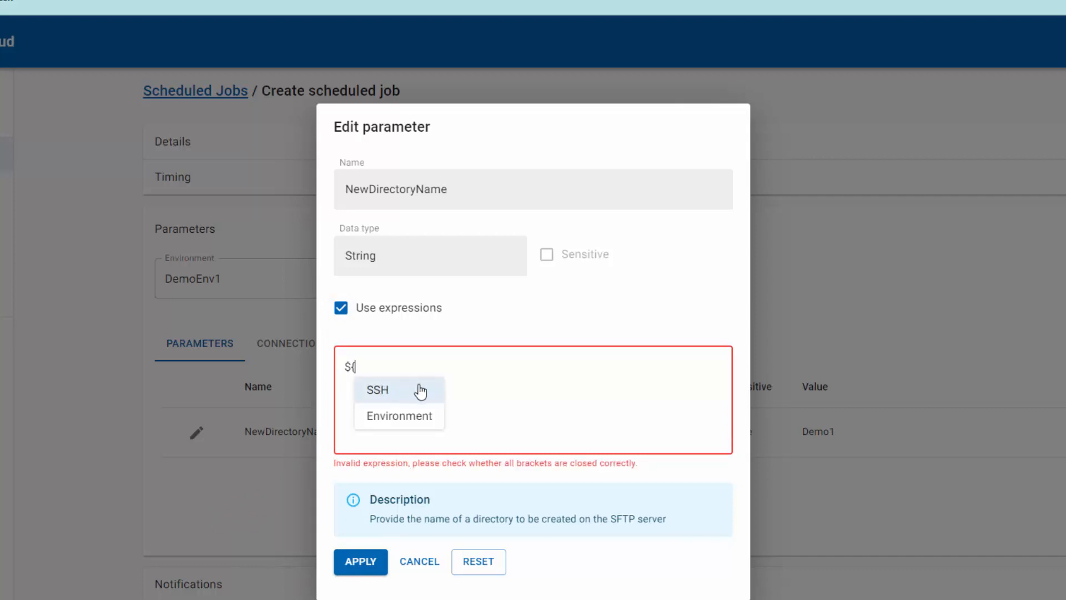
click(387, 421)
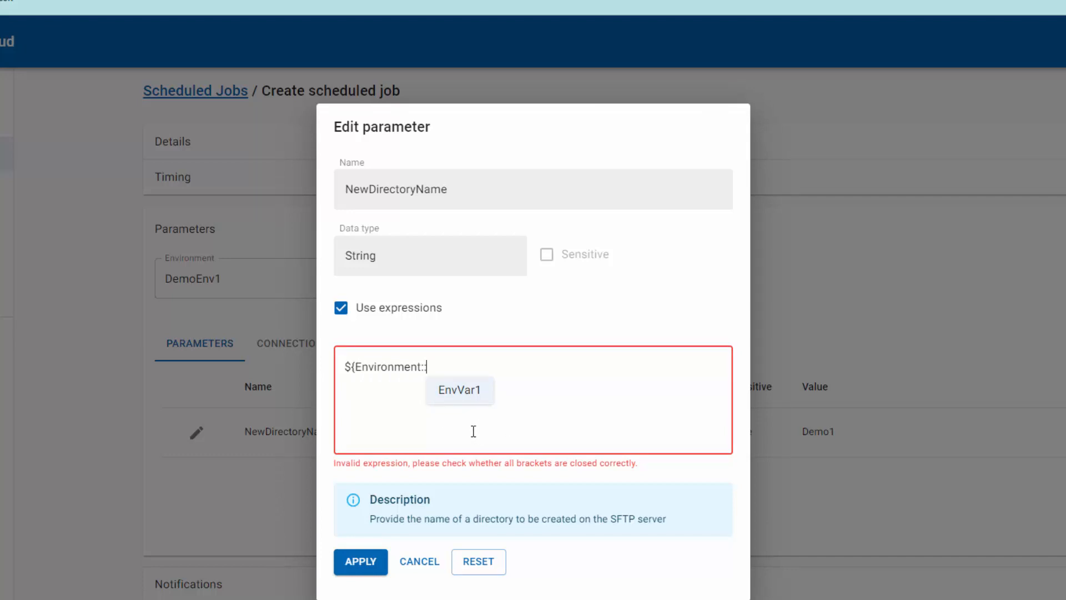
click(461, 389)
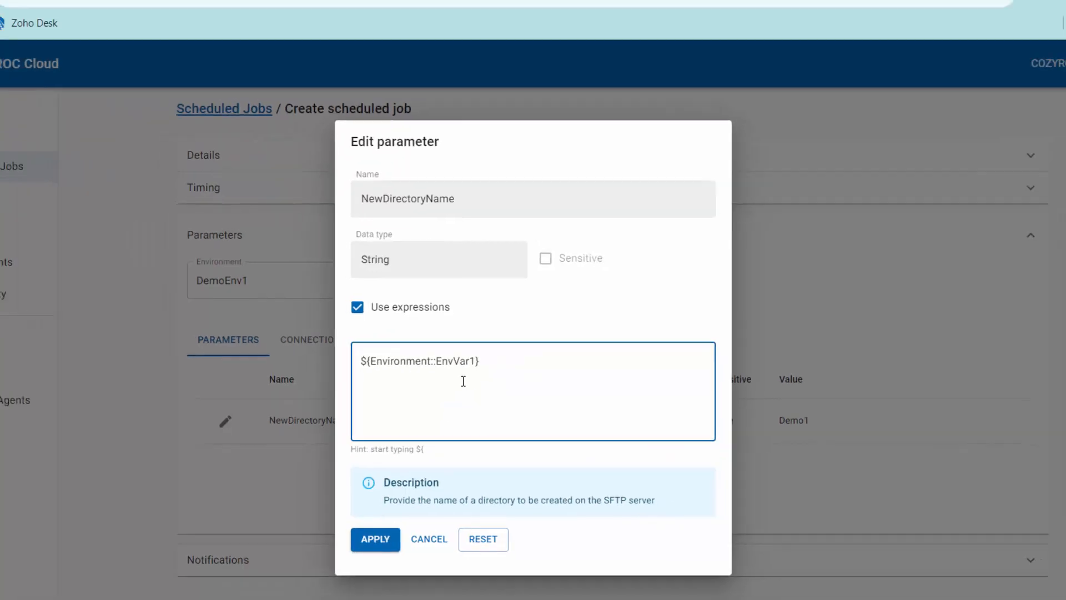
click(374, 540)
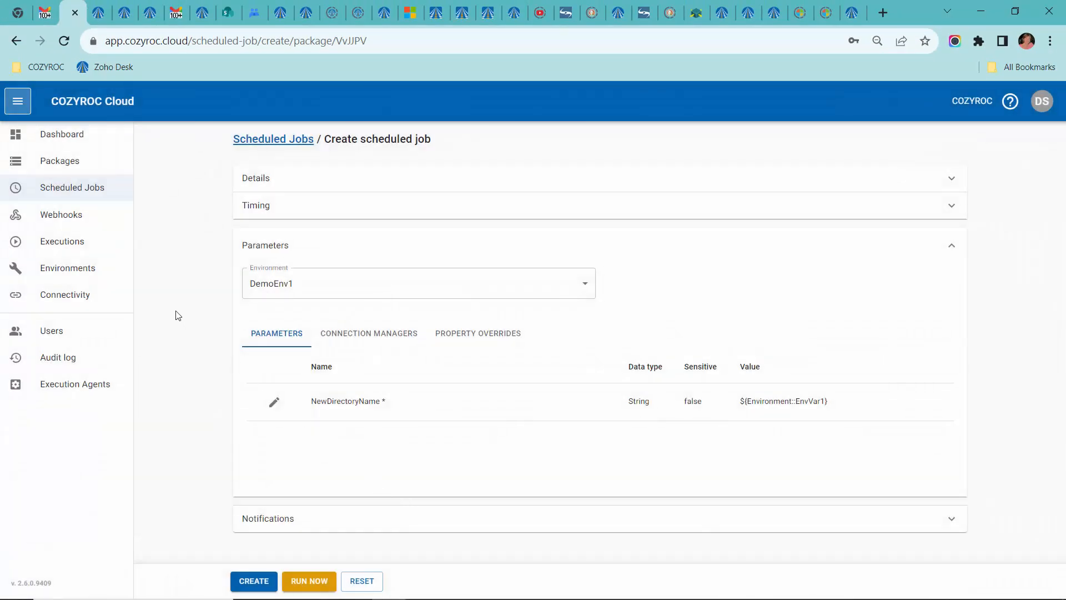
Review the job's timing settings, run the job immediately, and view its execution details
click(410, 209)
scroll(700, 304, down, 3)
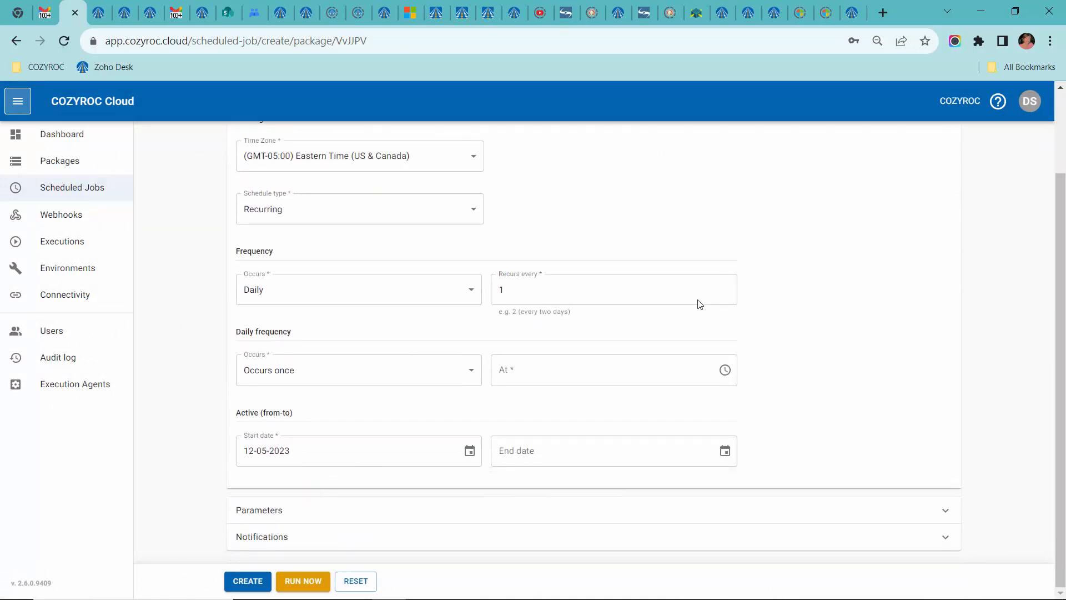
click(313, 580)
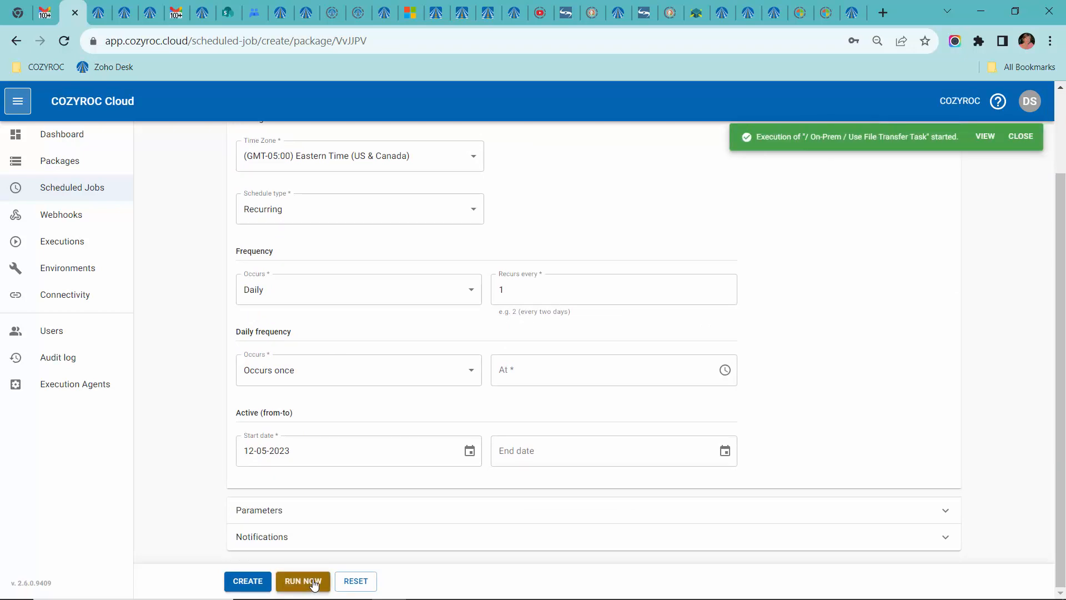
click(984, 138)
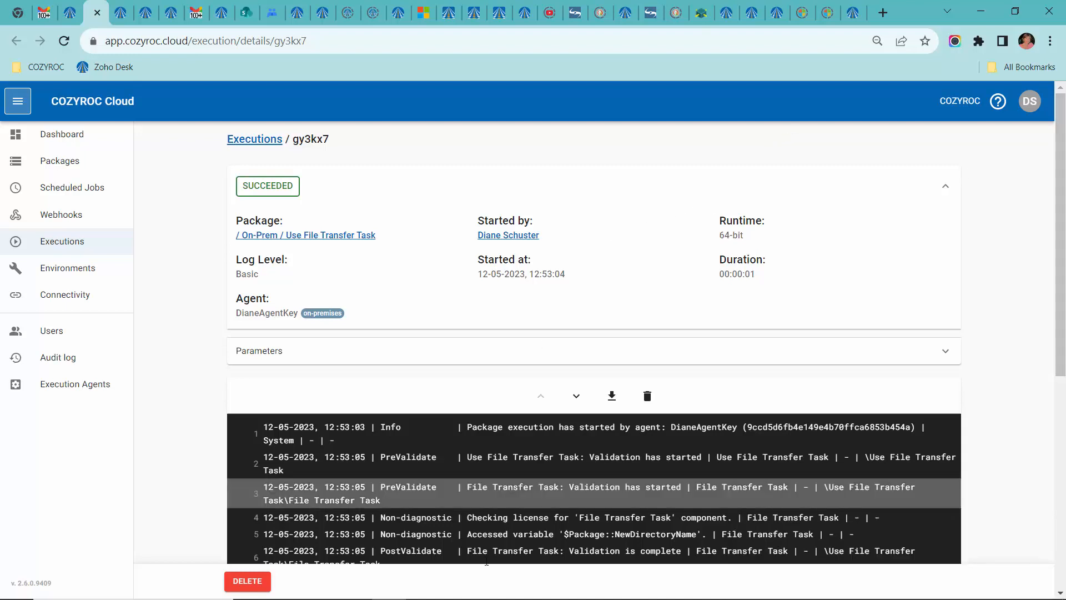
Switch to File Explorer, check the SftpRoot folder for the directory created by the execution, and return to the browser
mouse_move(588, 599)
mouse_move(354, 585)
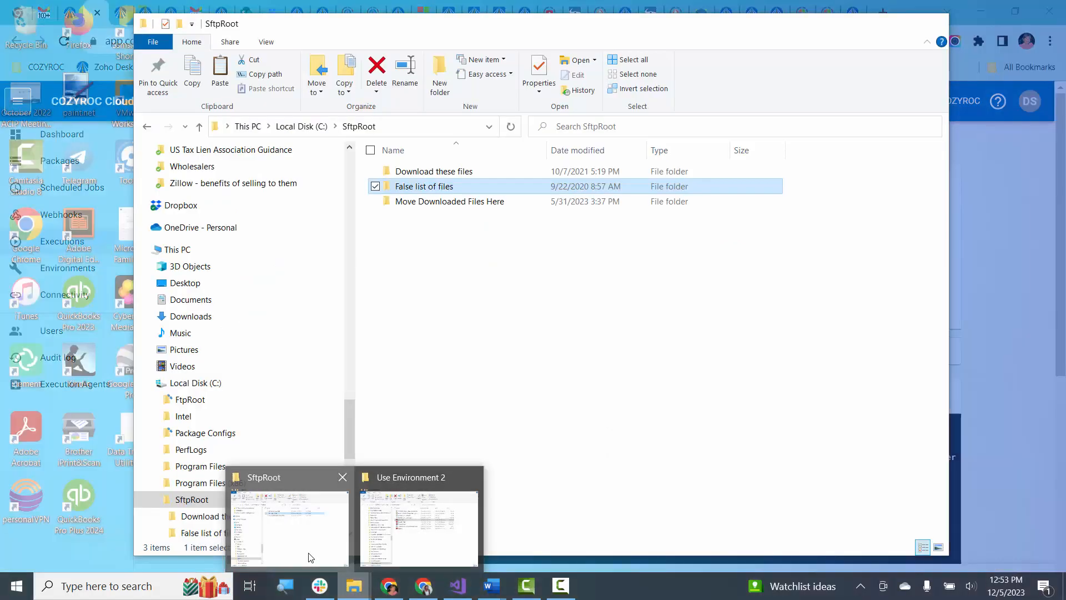
click(320, 559)
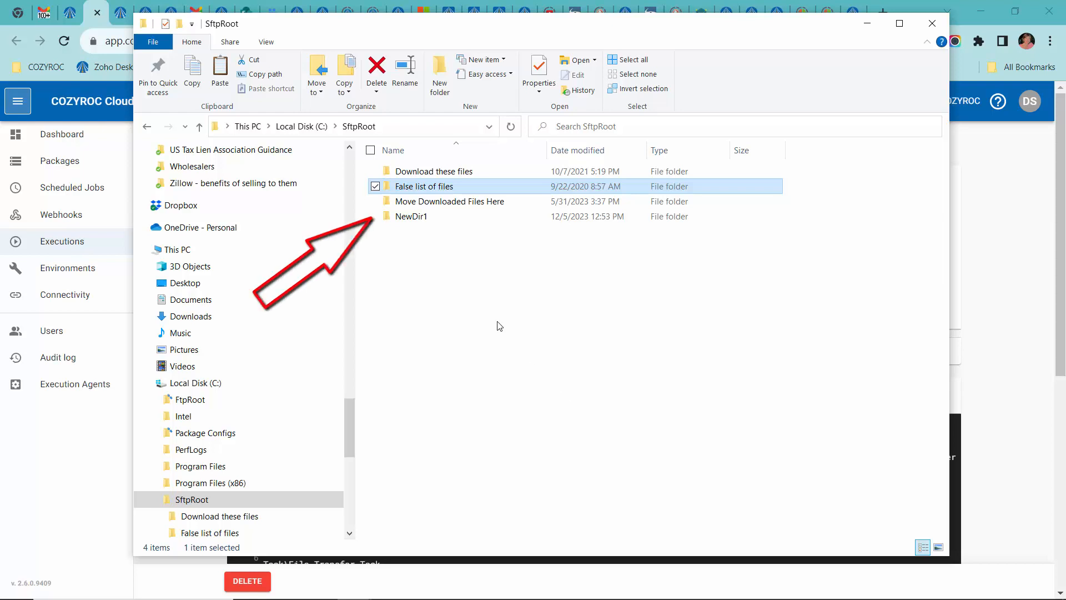
click(432, 218)
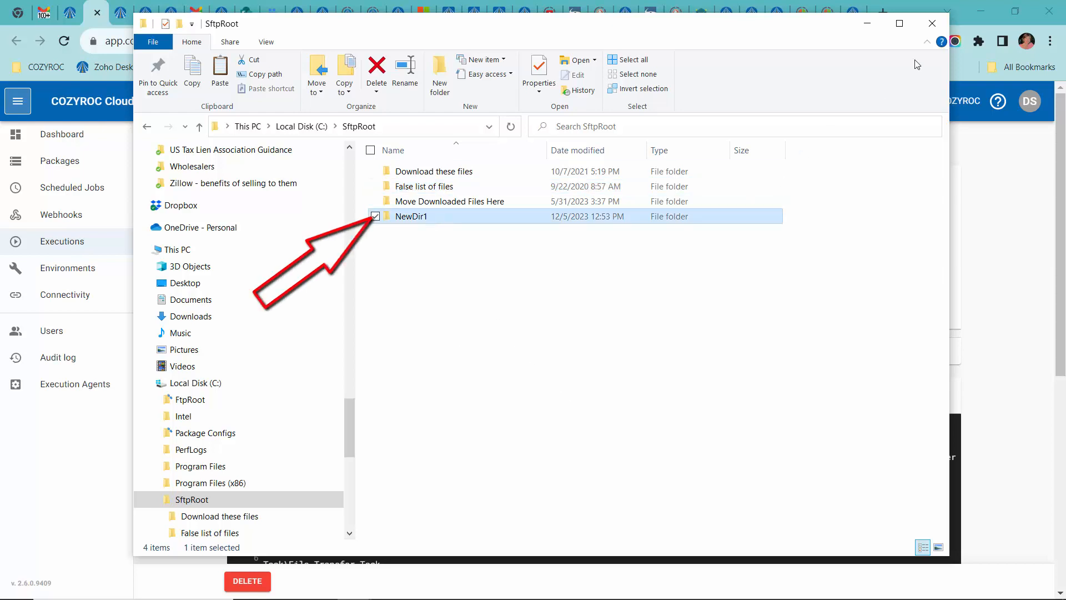
click(867, 23)
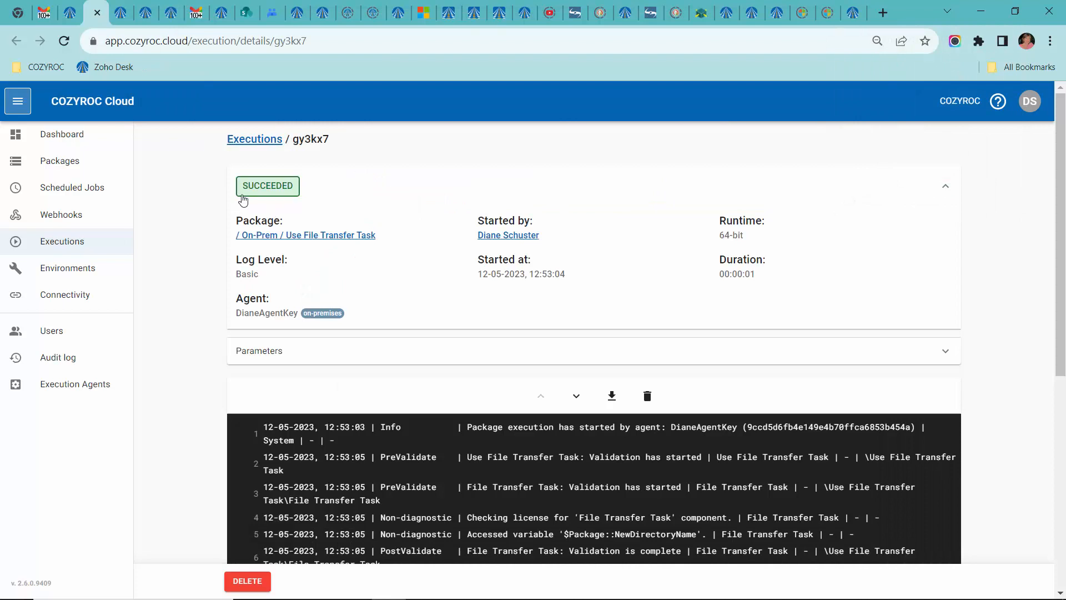
Open the Use File Transfer Task package from the package list and start adding another schedule trigger to it
click(73, 162)
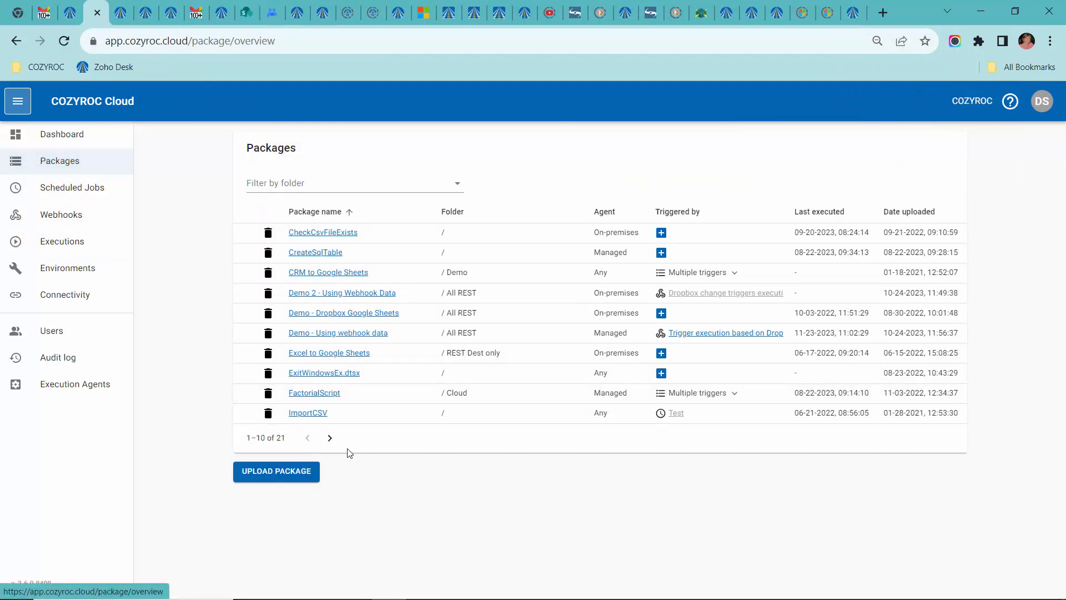
click(328, 439)
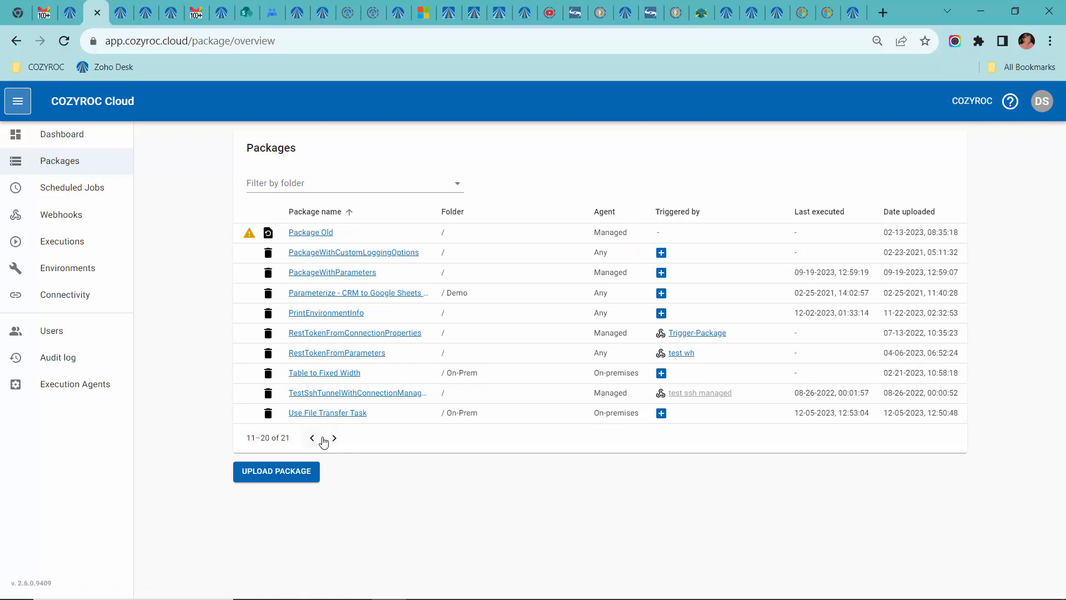
click(324, 414)
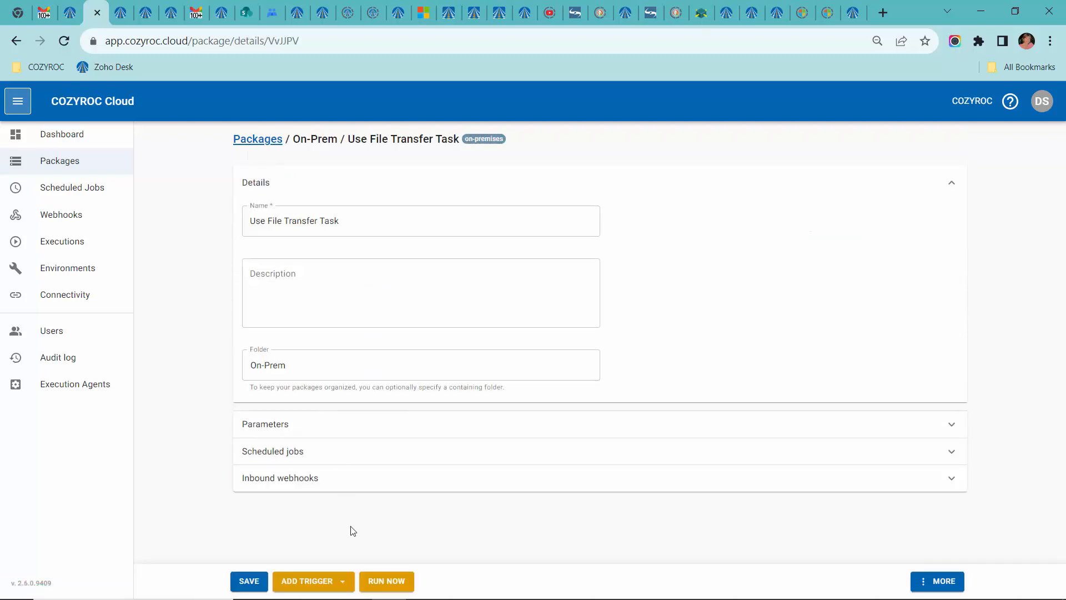
click(344, 584)
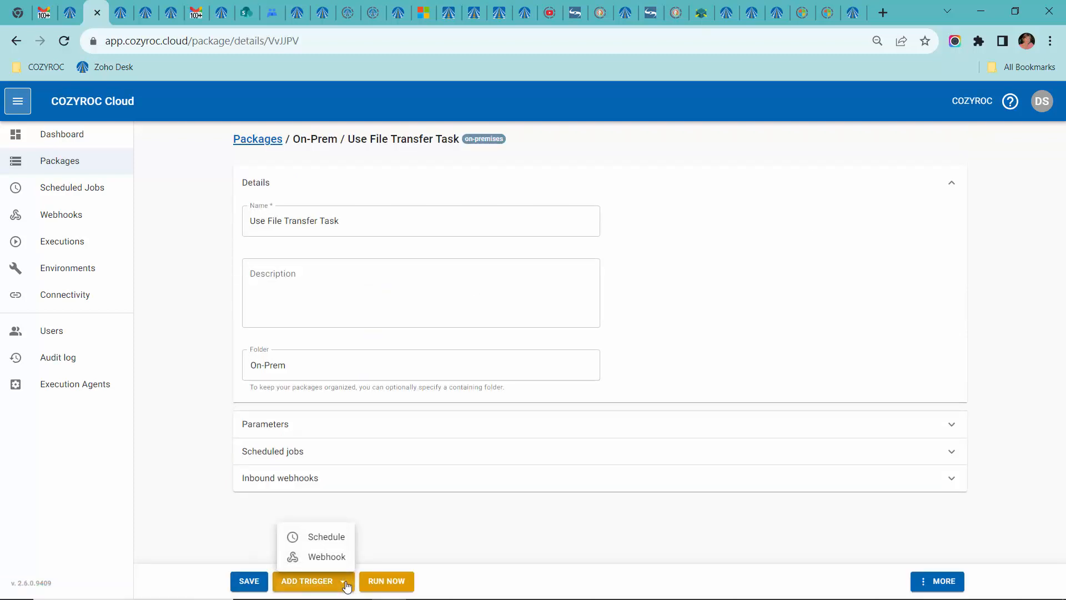
click(336, 539)
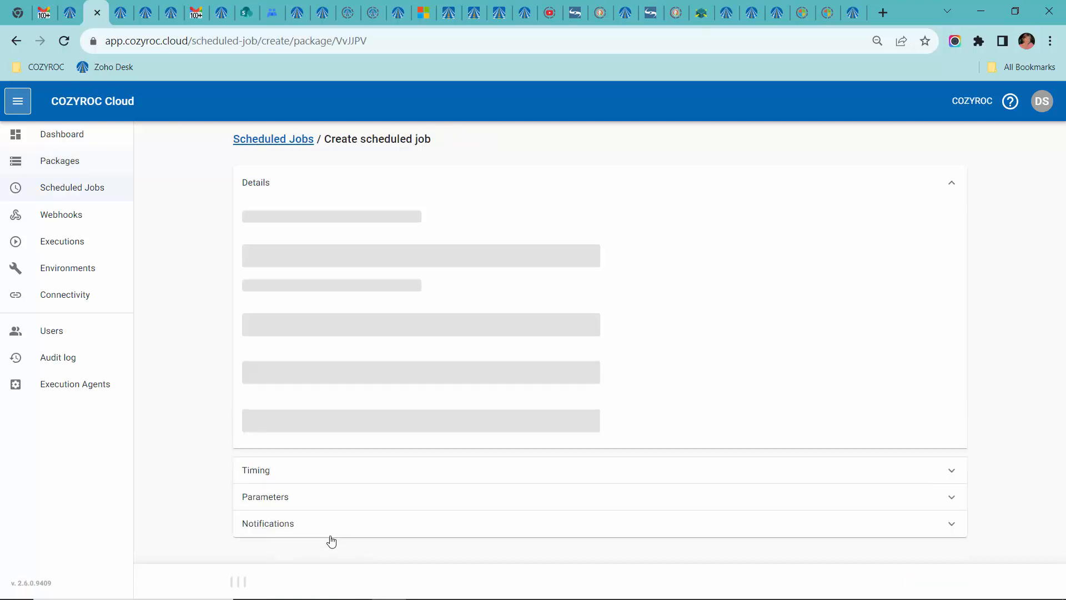
Name the new scheduled job "Second Directory" and enter "Description" as its description
click(290, 339)
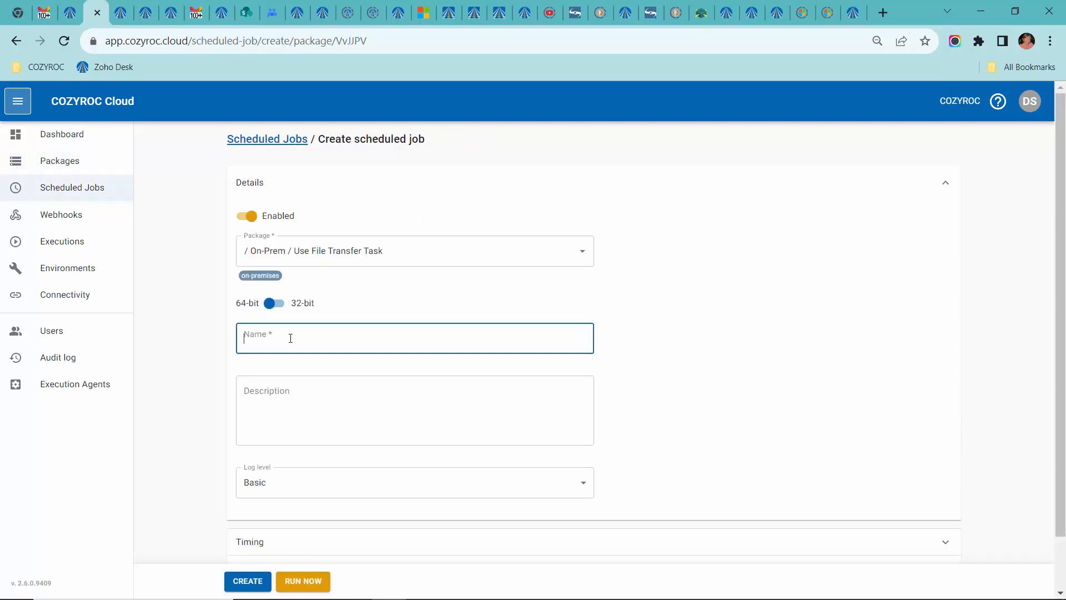
text(Second )
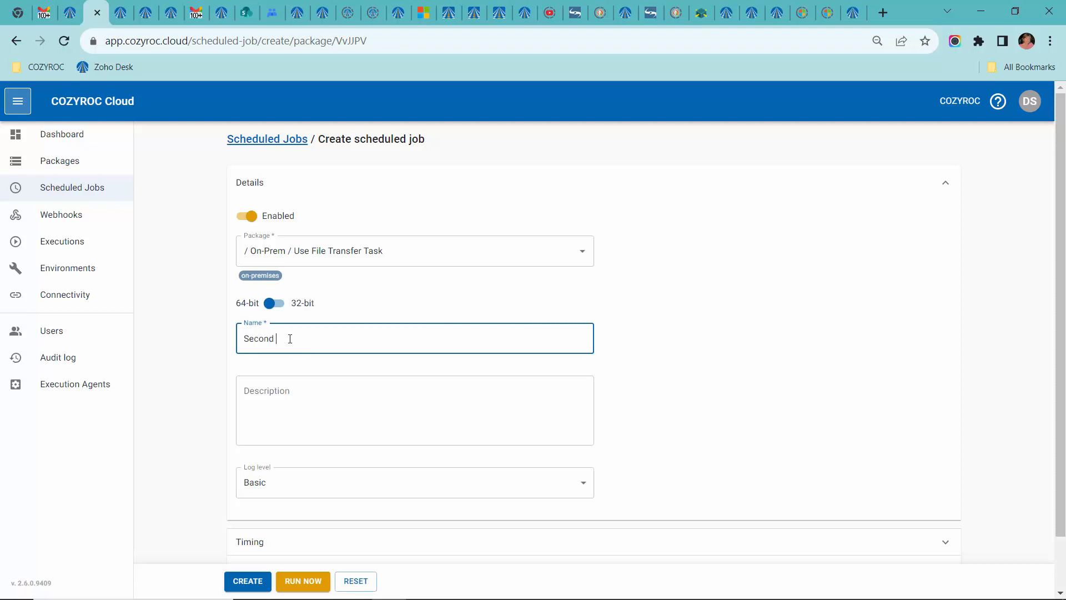
text(Directory)
click(307, 390)
text(Desc)
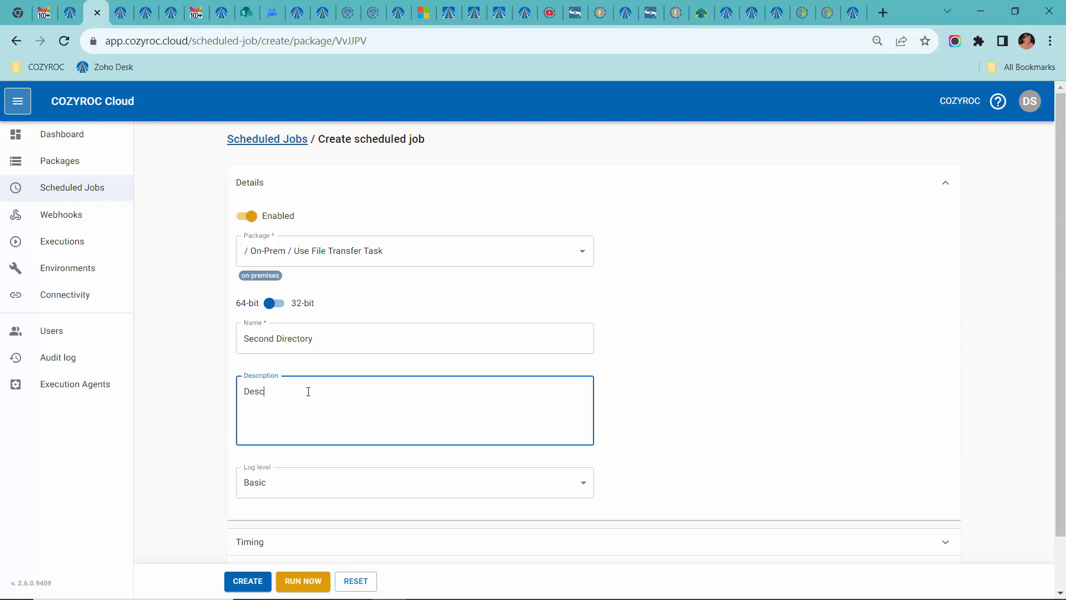
text(ription)
Select DemoEnv2 as the environment in the scheduled job's parameter settings
scroll(361, 395, down, 1)
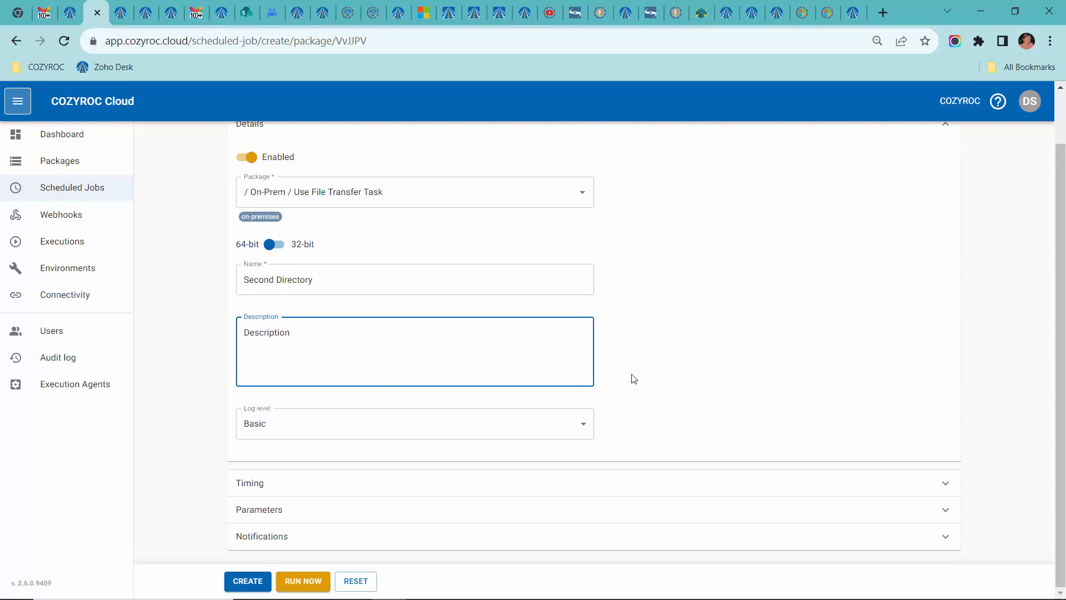
click(466, 514)
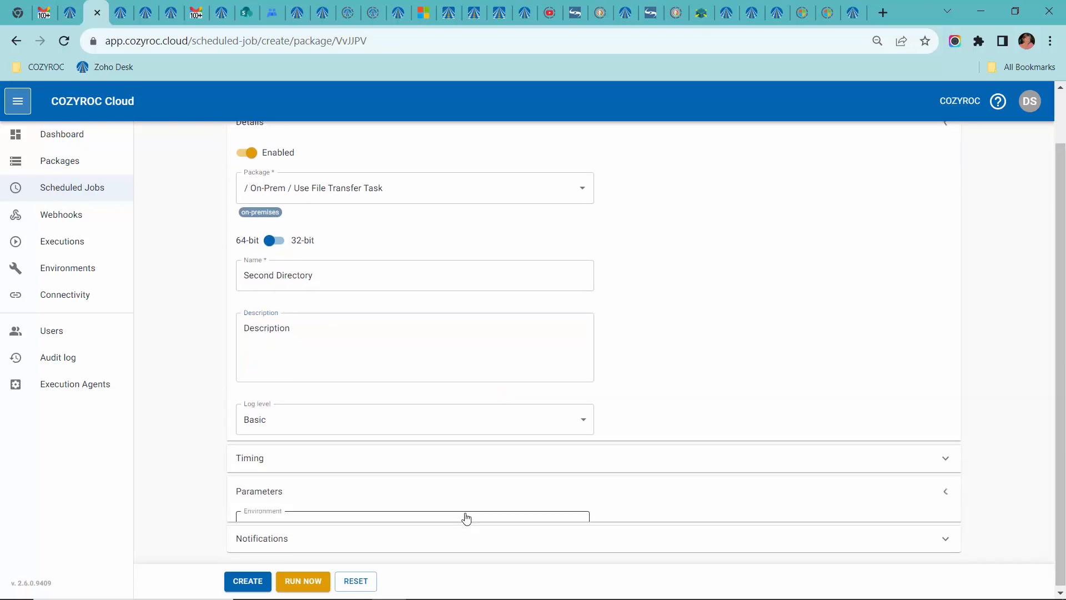
click(586, 284)
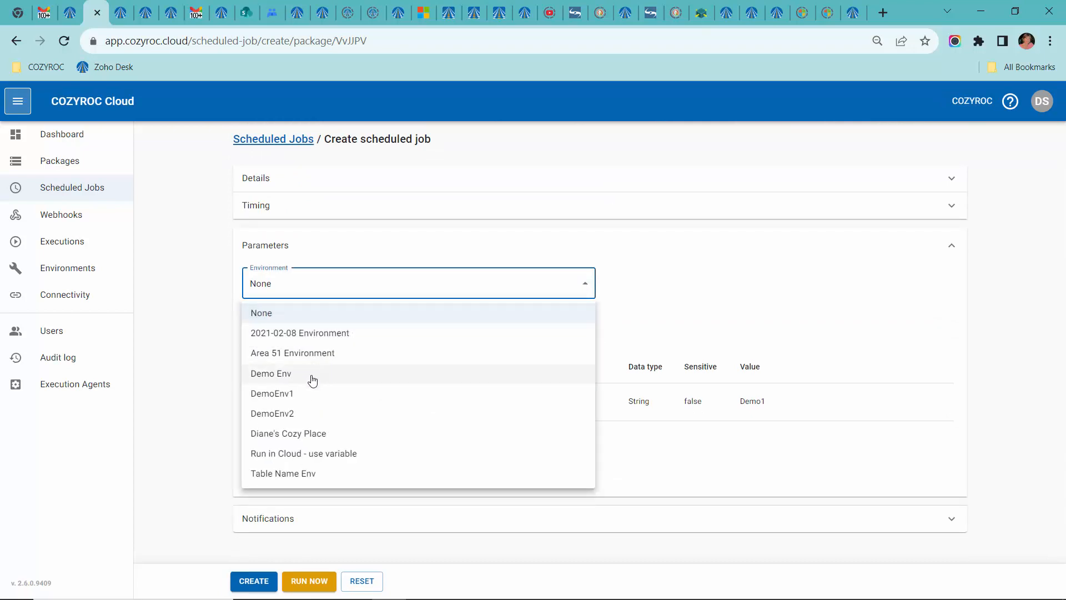
click(277, 417)
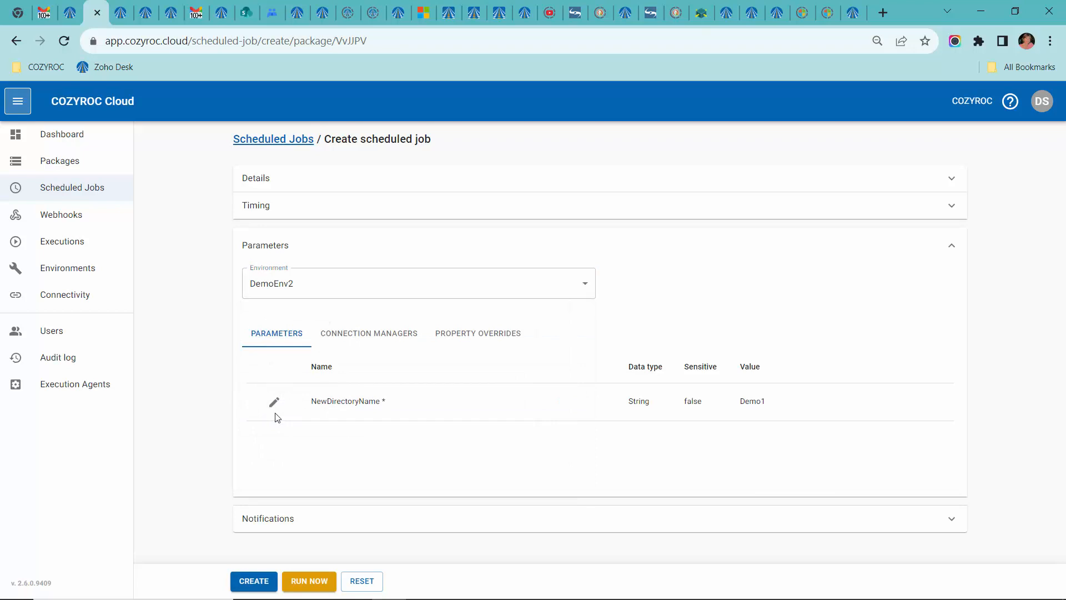
Make the NewDirectoryName parameter use expressions, set its value to ${Environment::EnvVar2}, and apply the change
click(275, 404)
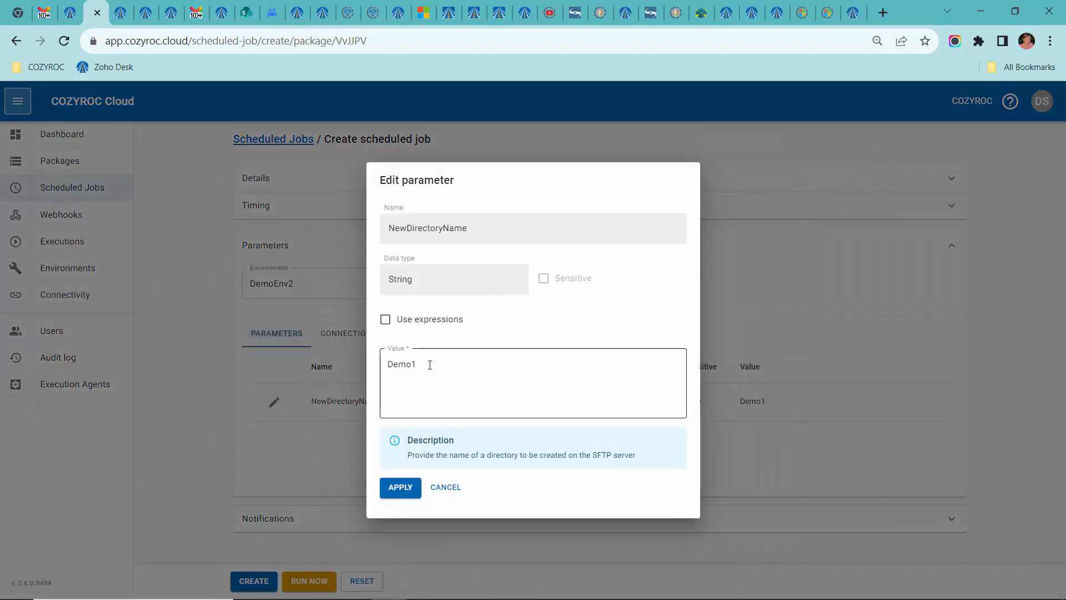
click(385, 323)
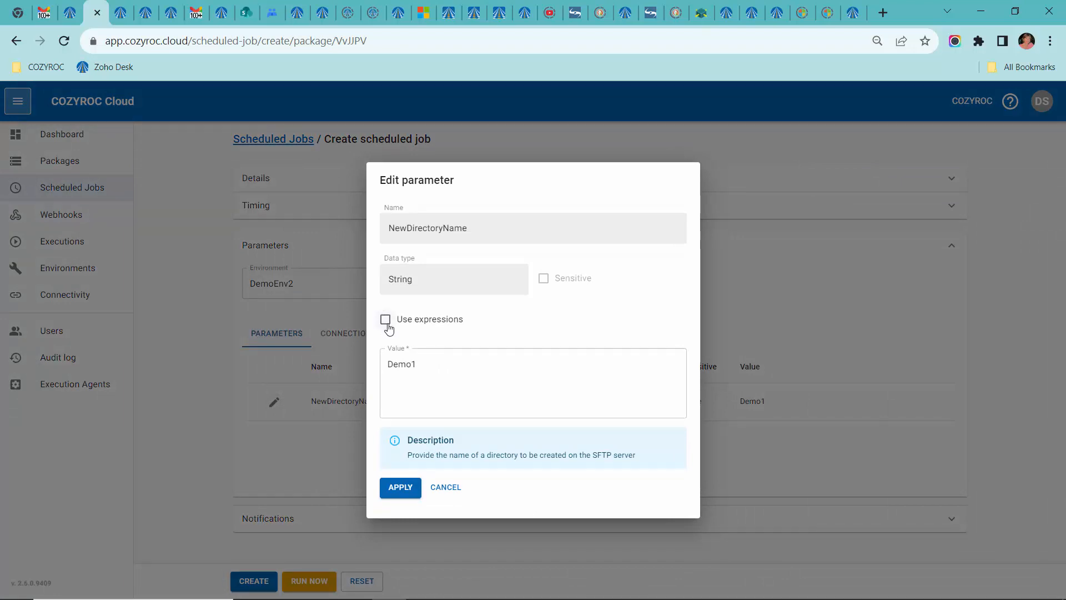
click(424, 351)
drag(423, 351, 387, 354)
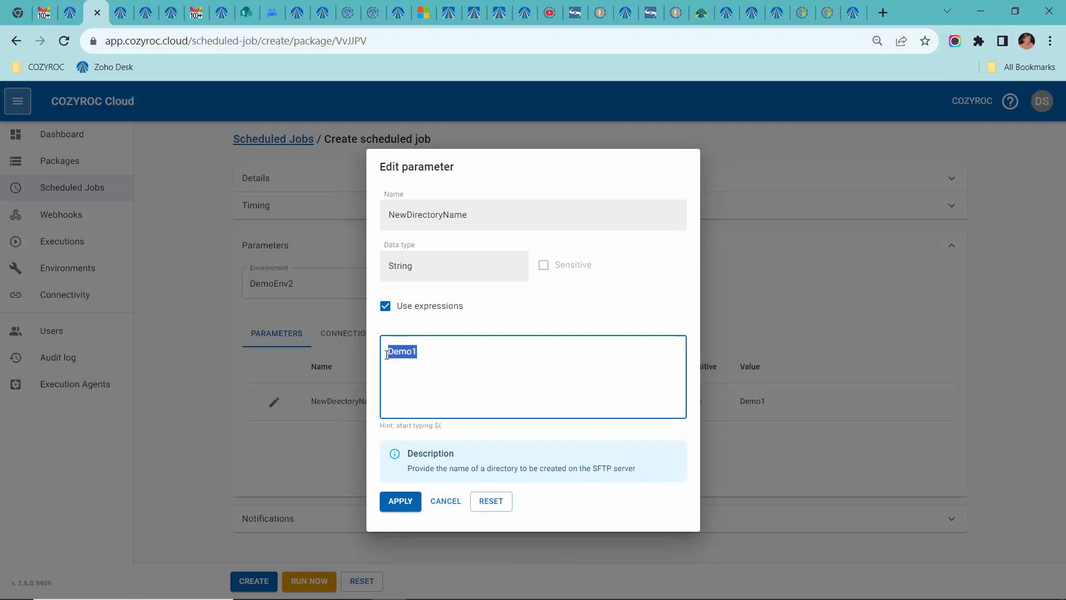
text(${)
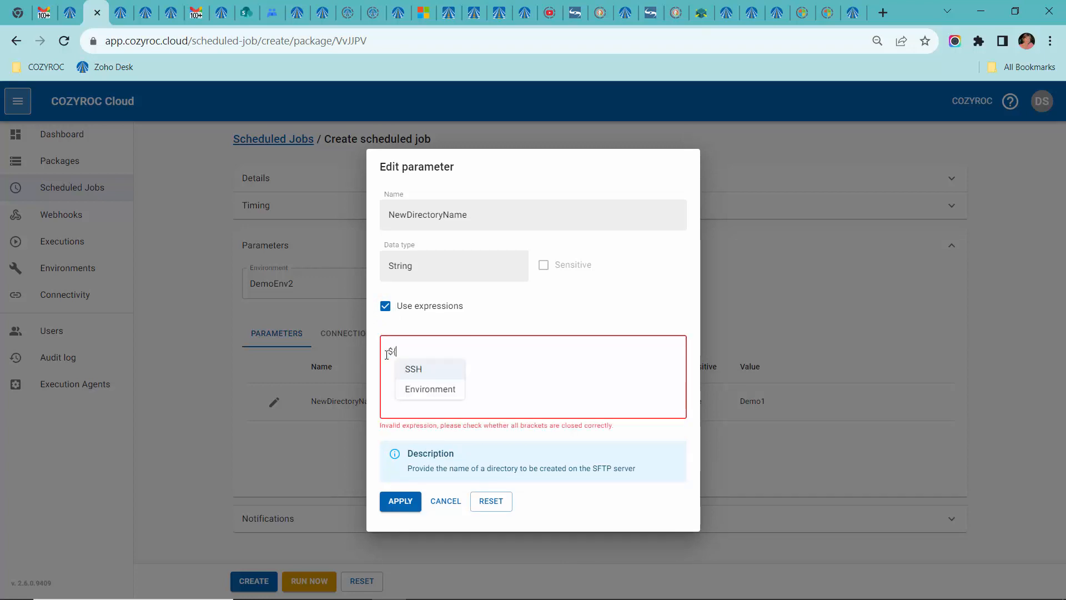
click(425, 390)
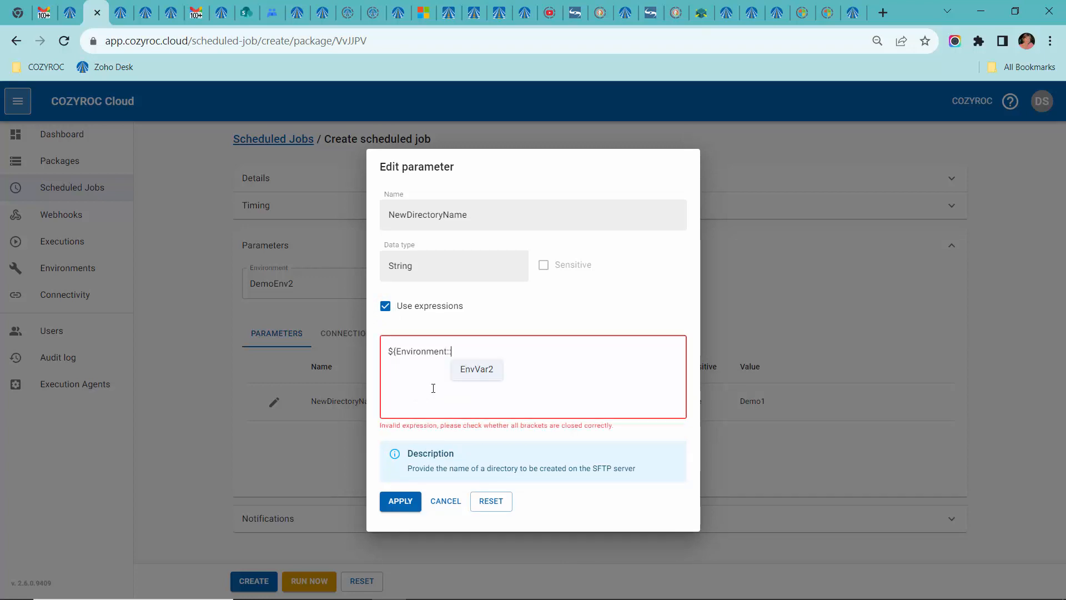
click(475, 370)
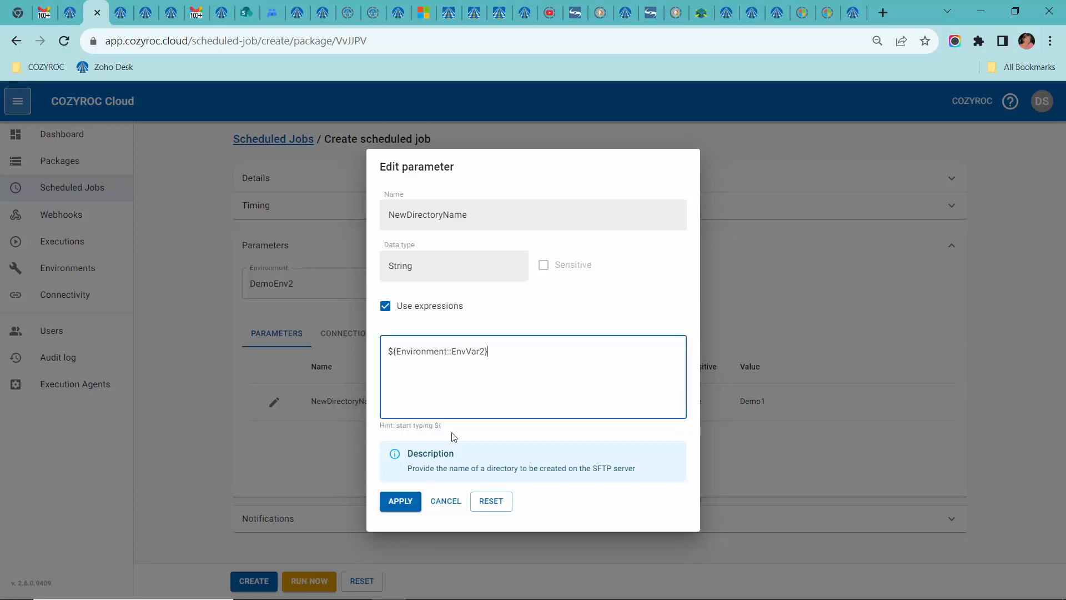
click(398, 503)
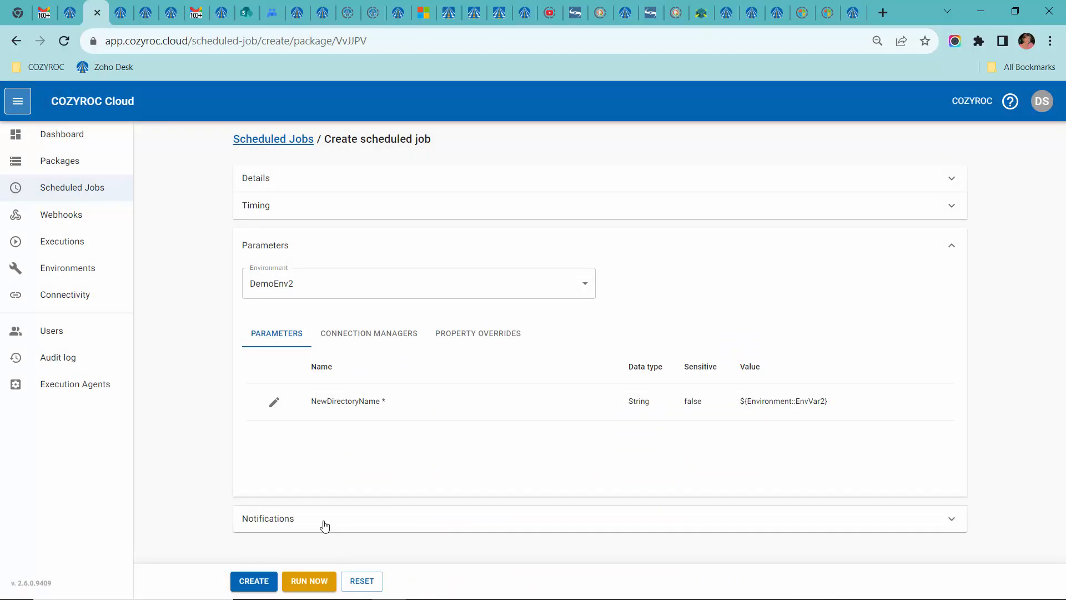
Run the Second Directory job immediately and view its execution details
click(310, 582)
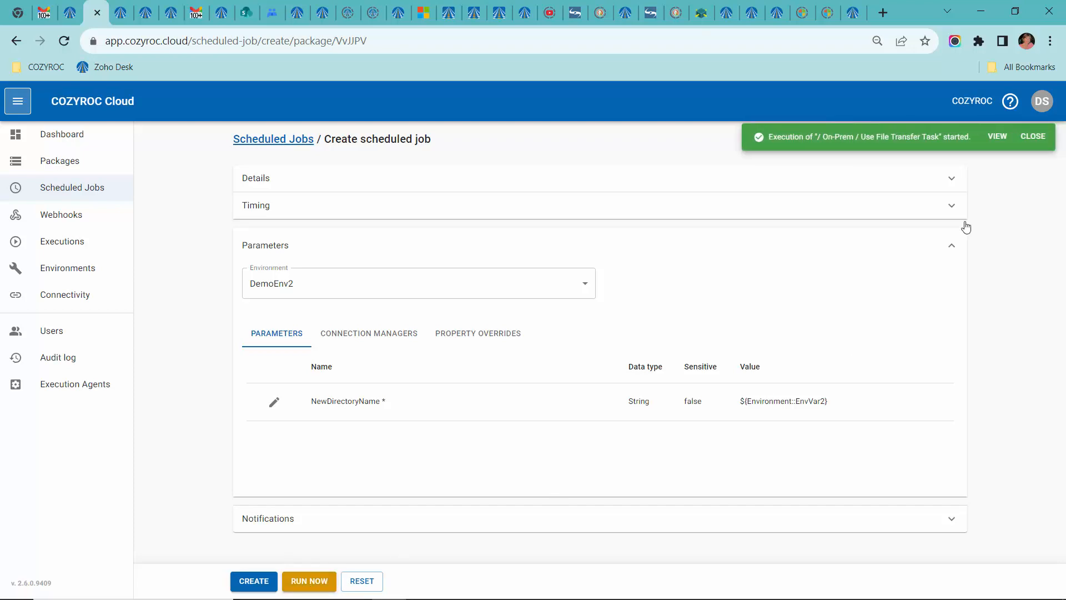
click(998, 137)
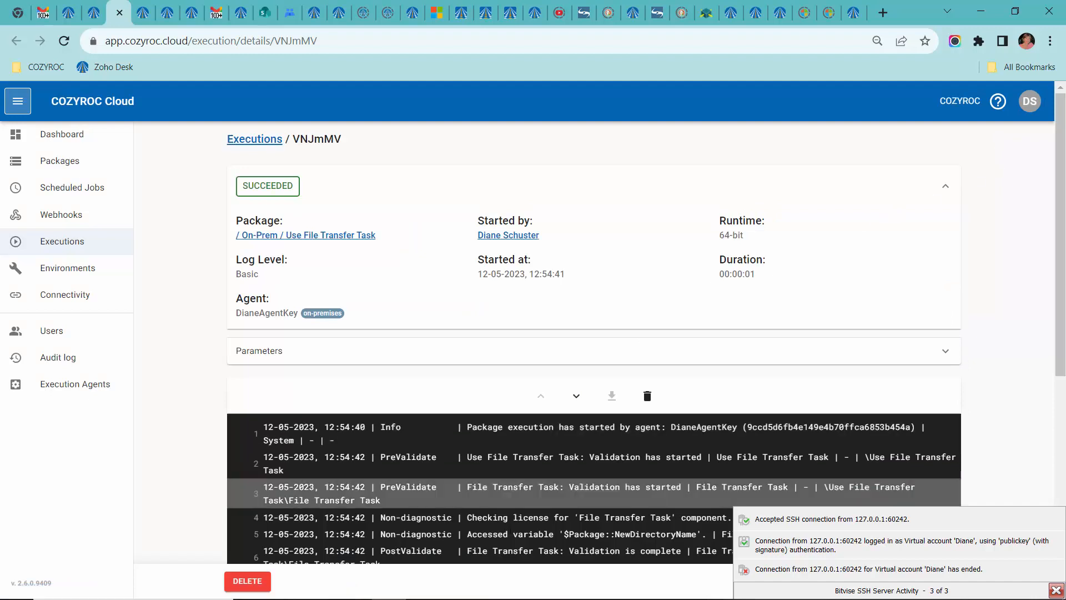
Switch to the SftpRoot folder in File Explorer and select the NewDir2 directory to check the second run's output
mouse_move(527, 597)
mouse_move(353, 593)
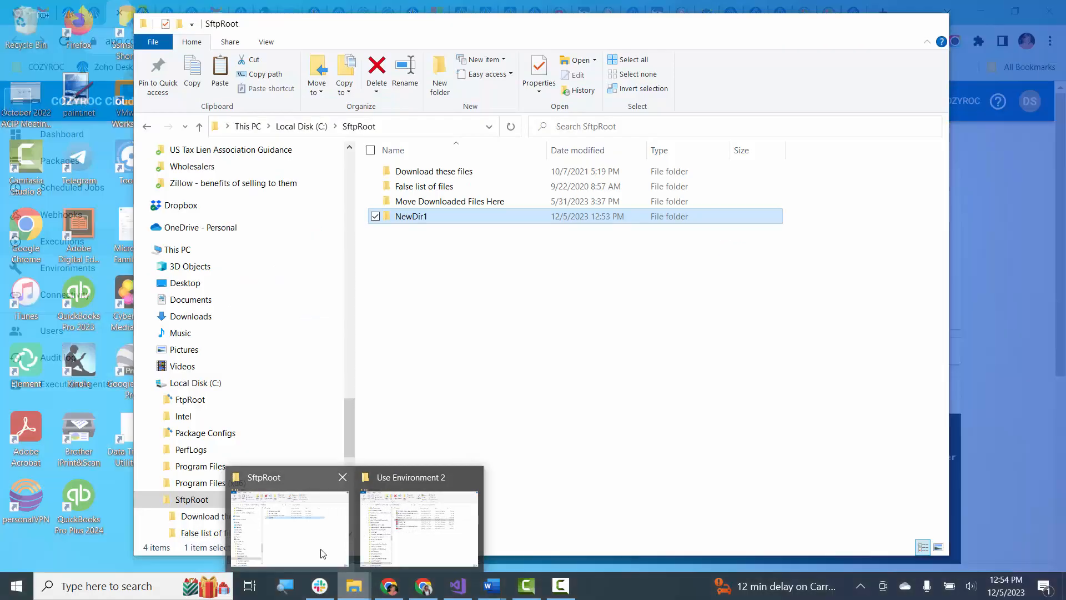
click(319, 551)
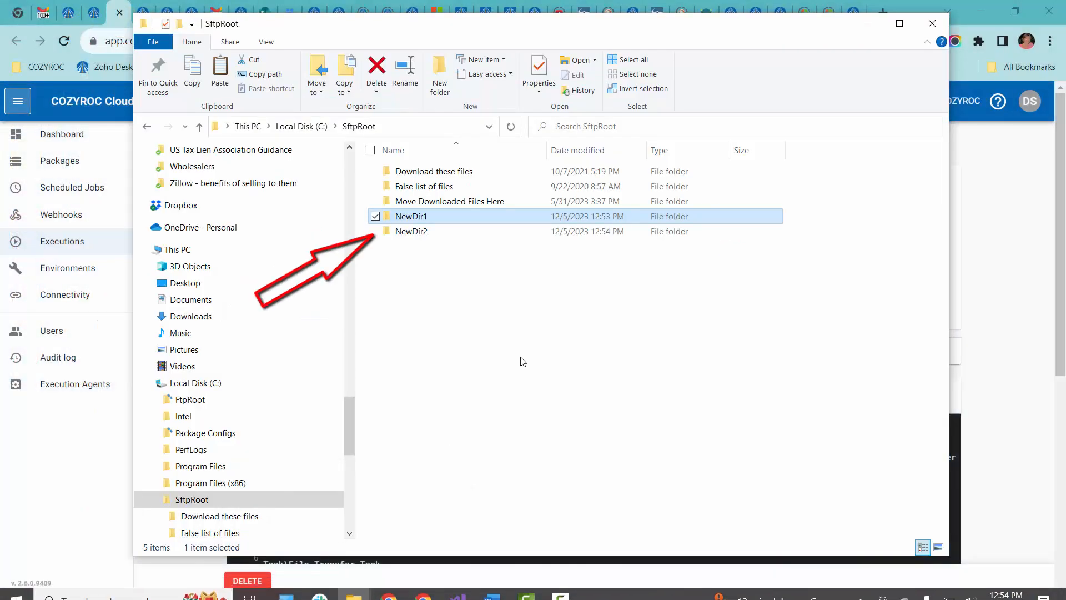
click(428, 236)
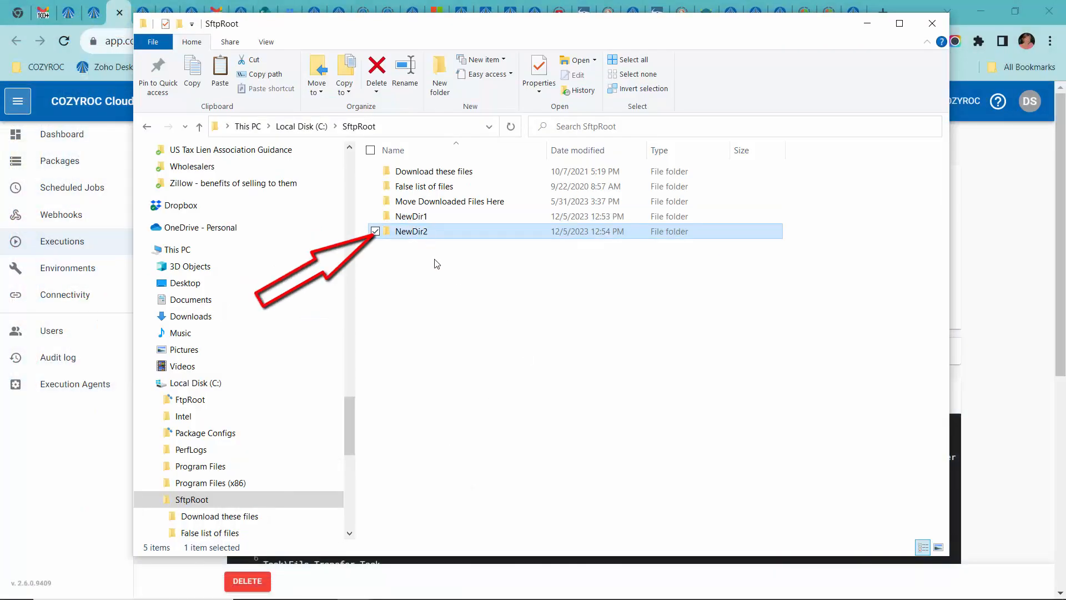